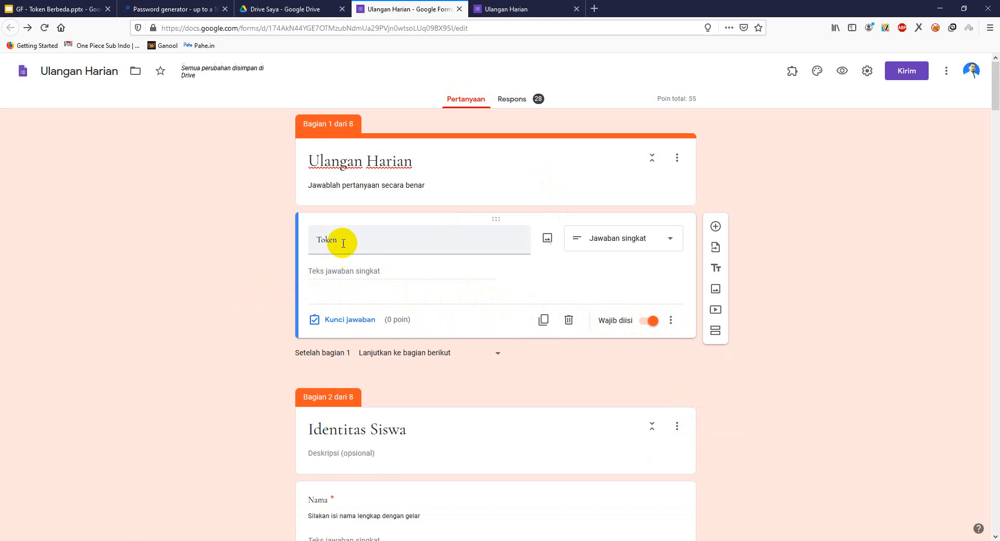
# - Turn on Ekspresi reguler response validation for the Token question with the Kecocokan condition, ready for a pattern
pyautogui.doubleClick(357, 242)
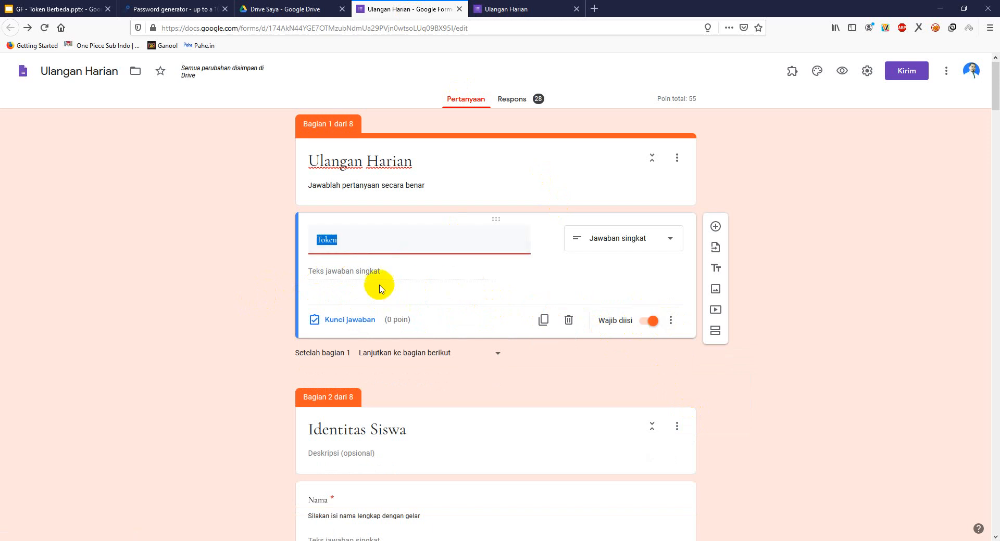
pyautogui.click(350, 243)
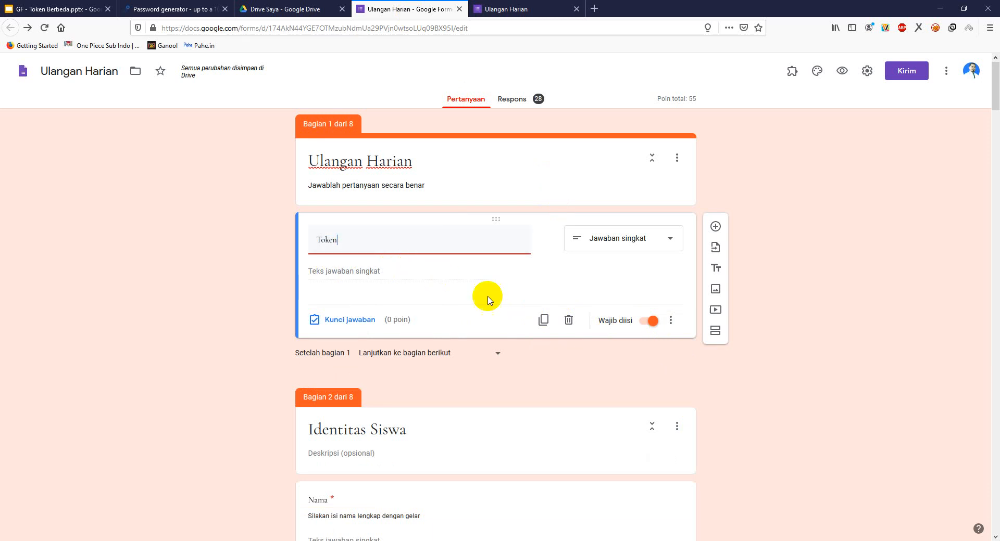
pyautogui.click(671, 320)
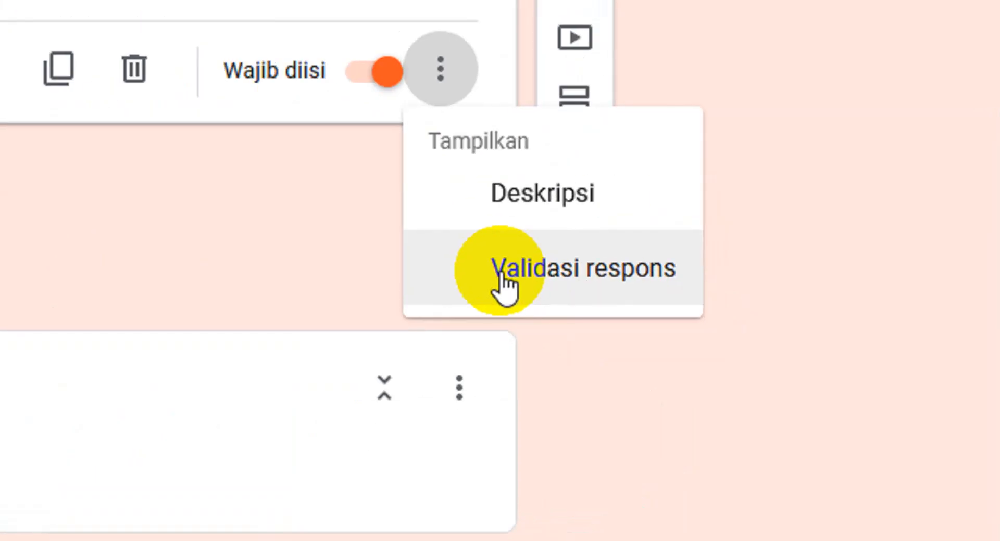
pyautogui.click(501, 276)
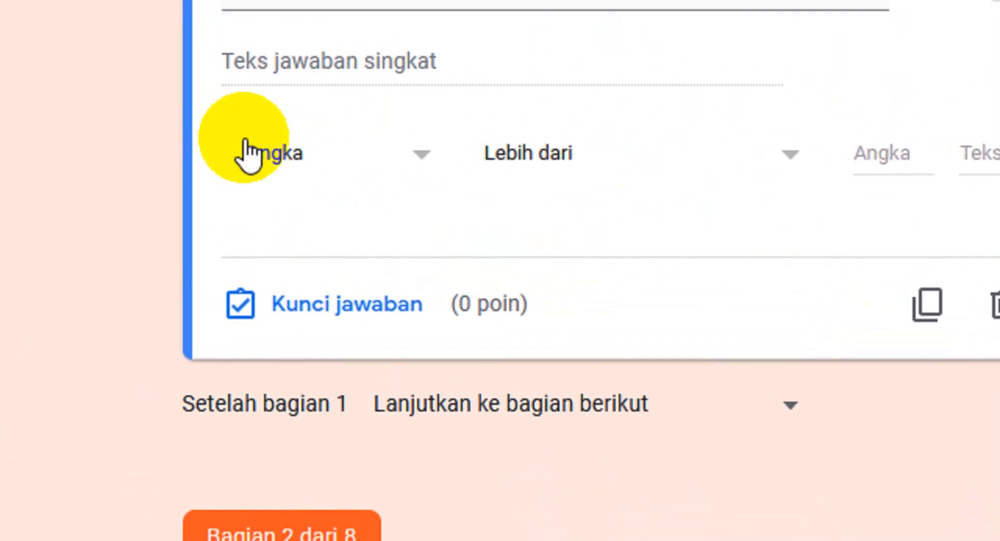
pyautogui.click(296, 162)
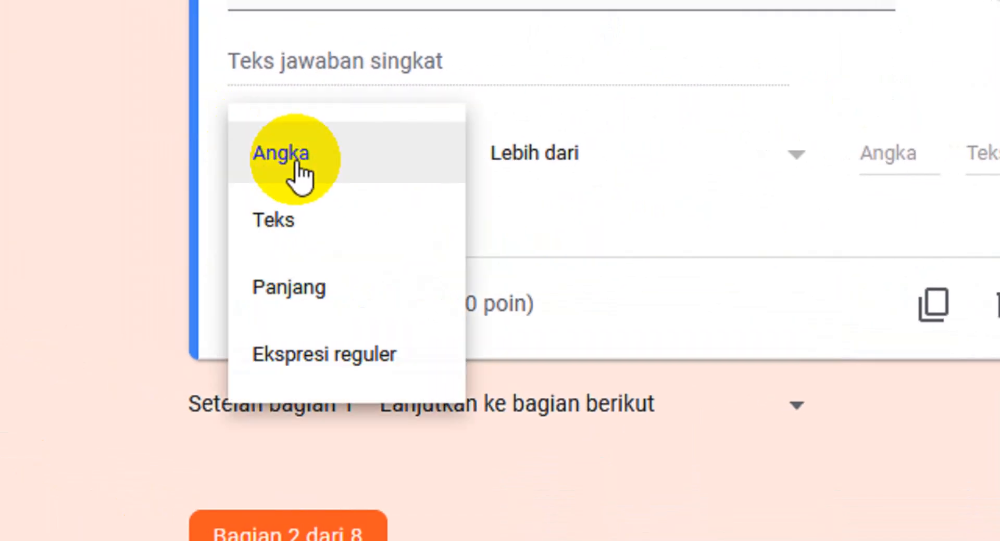
pyautogui.click(289, 354)
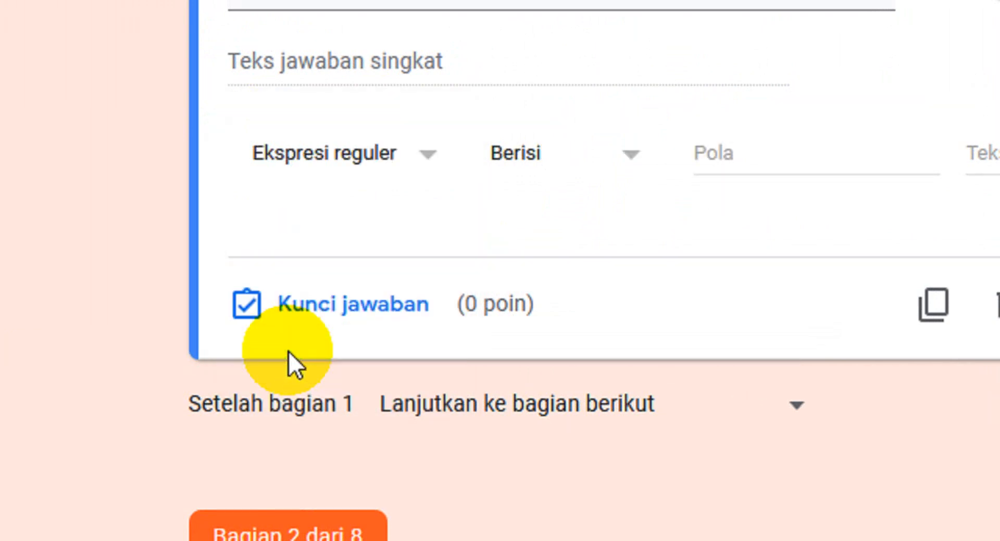
pyautogui.click(634, 163)
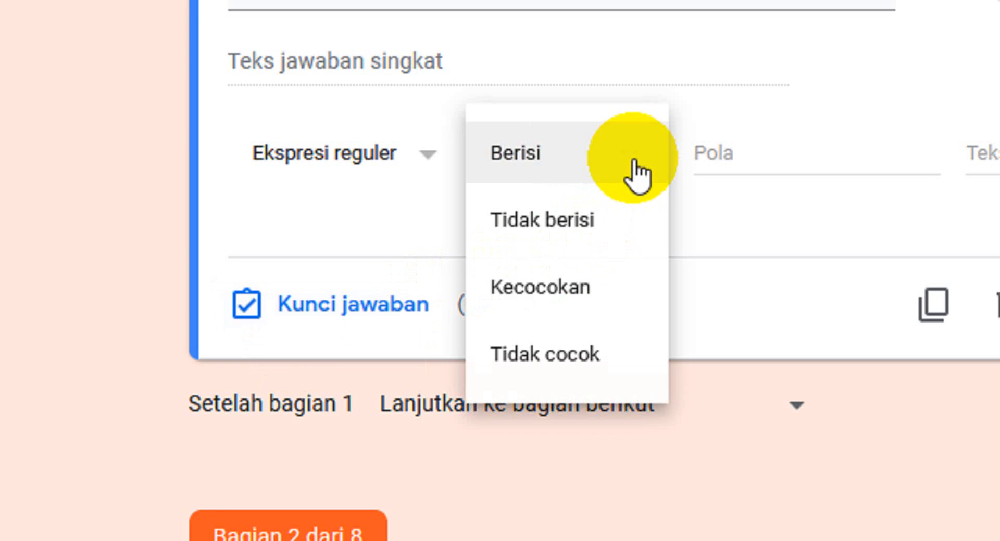
pyautogui.click(569, 313)
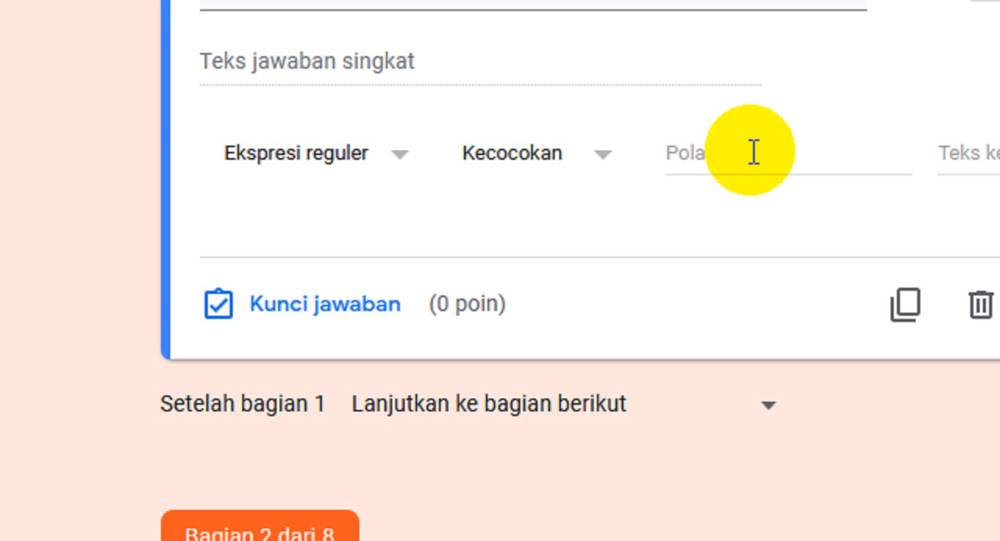
pyautogui.click(753, 152)
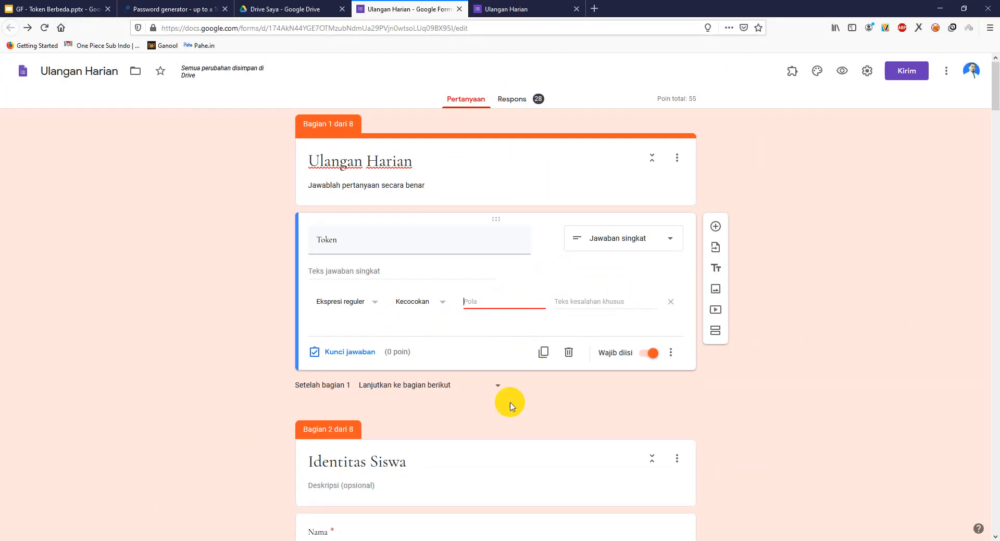
# - In the token spreadsheet, make D2 equal the first token with =C2
pyautogui.click(510, 540)
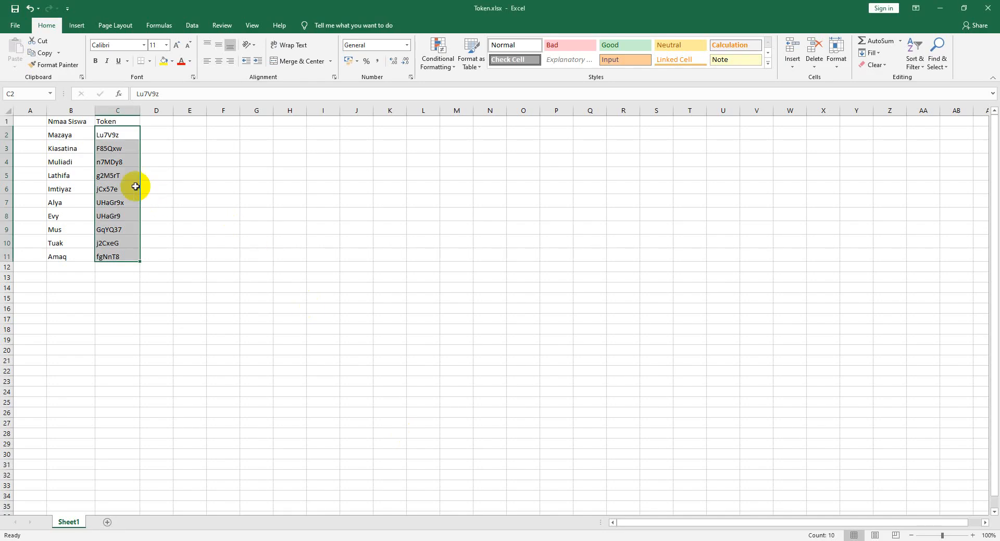
pyautogui.click(119, 177)
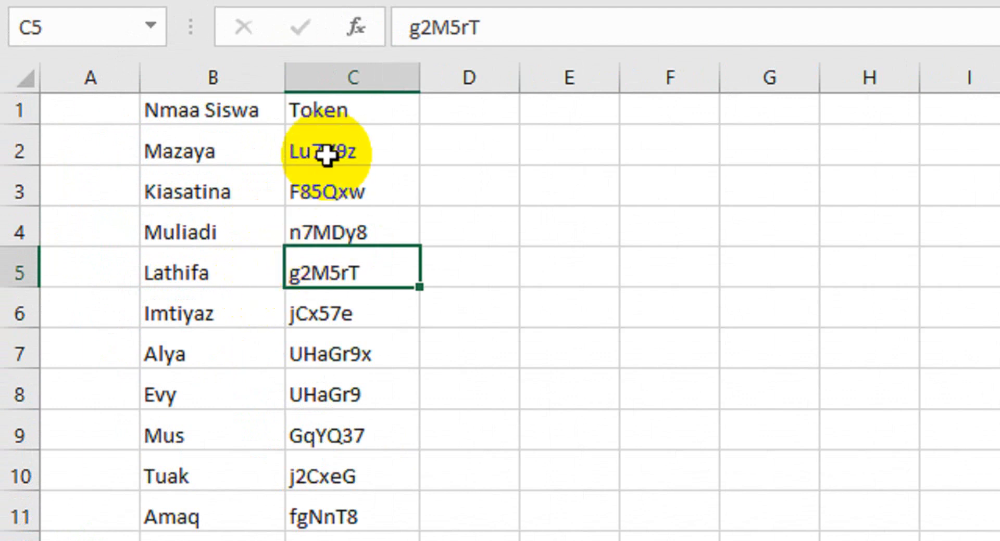
pyautogui.moveTo(326, 155); pyautogui.dragTo(342, 511)
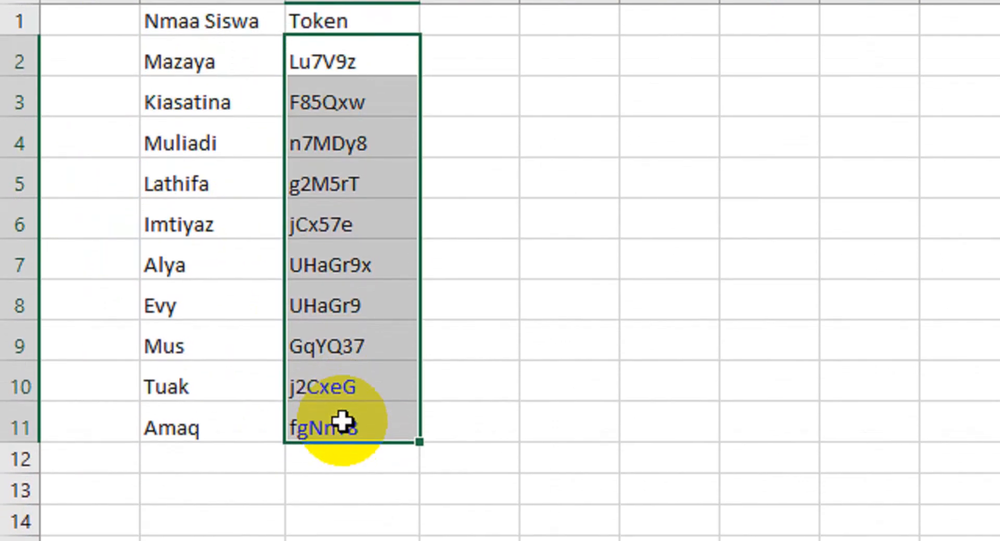
pyautogui.moveTo(342, 422); pyautogui.dragTo(354, 400)
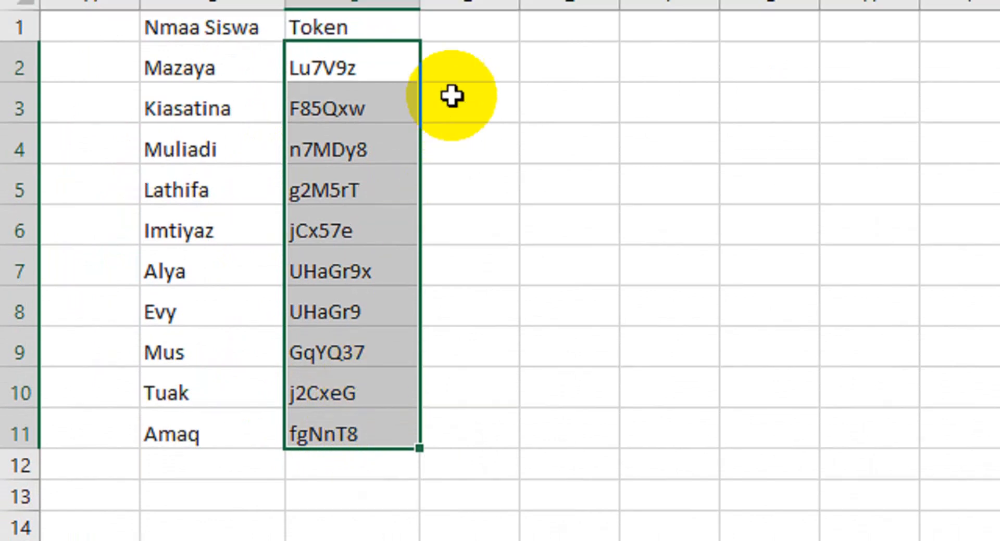
pyautogui.click(457, 112)
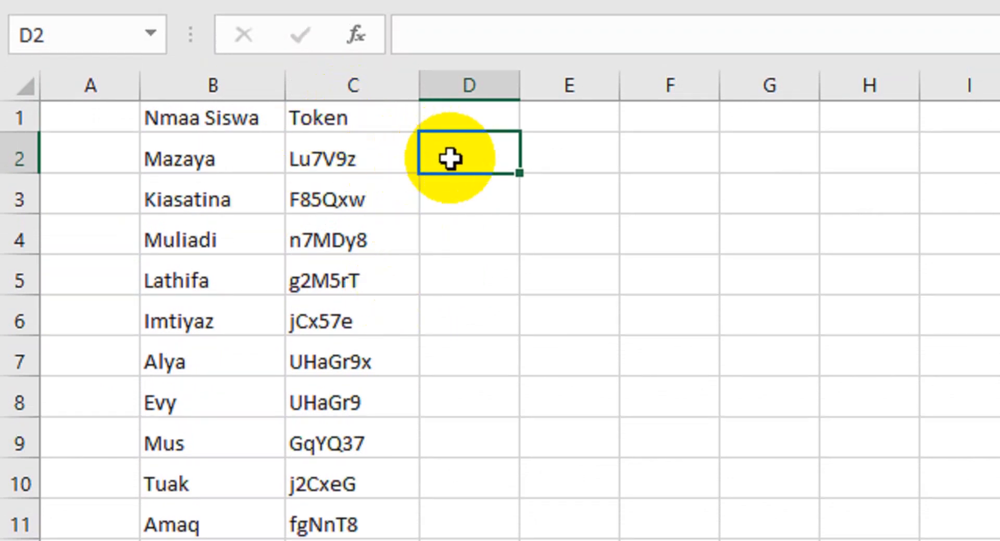
pyautogui.write('=')
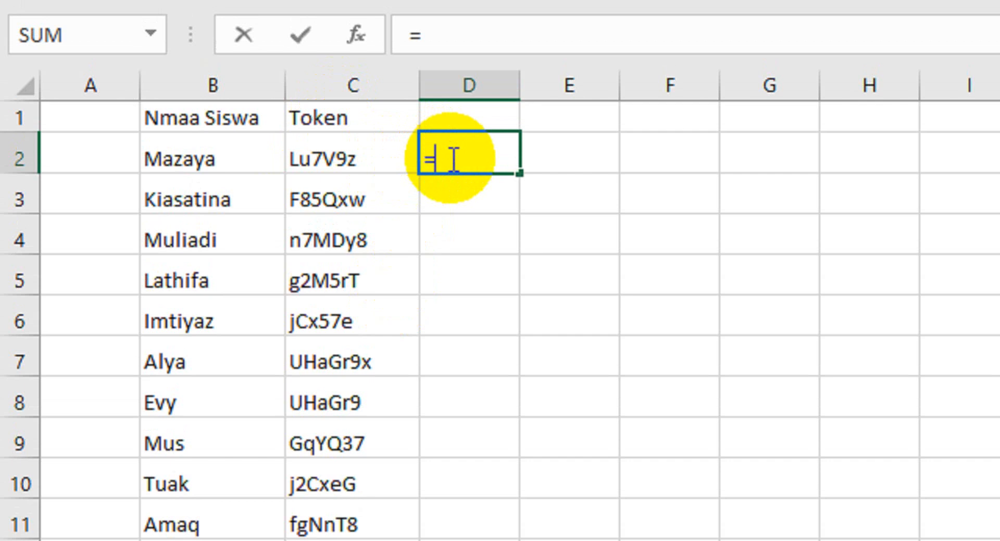
pyautogui.click(361, 161)
pyautogui.press('Return')
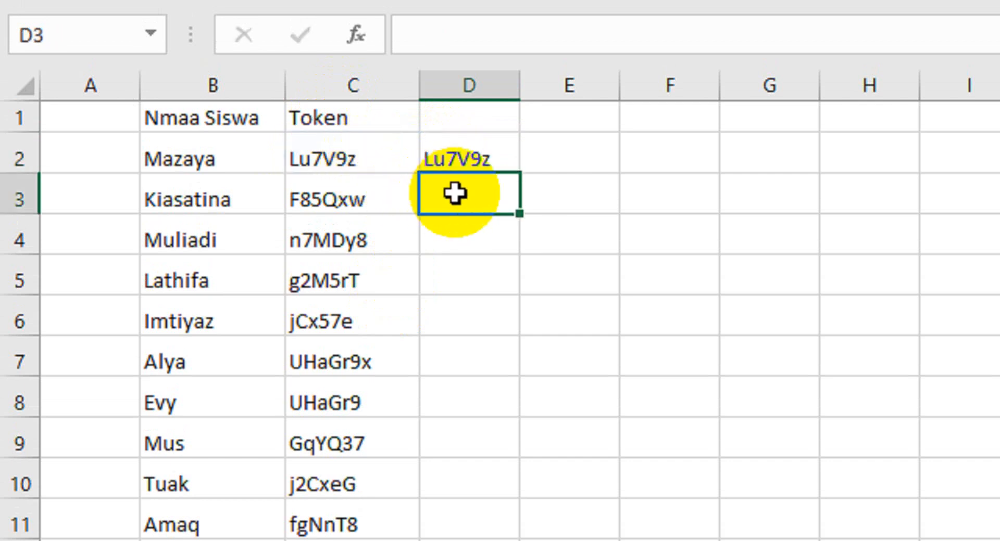
# - Begin D3's formula as =D2&"| to join D2 with a pipe separator
pyautogui.write('=')
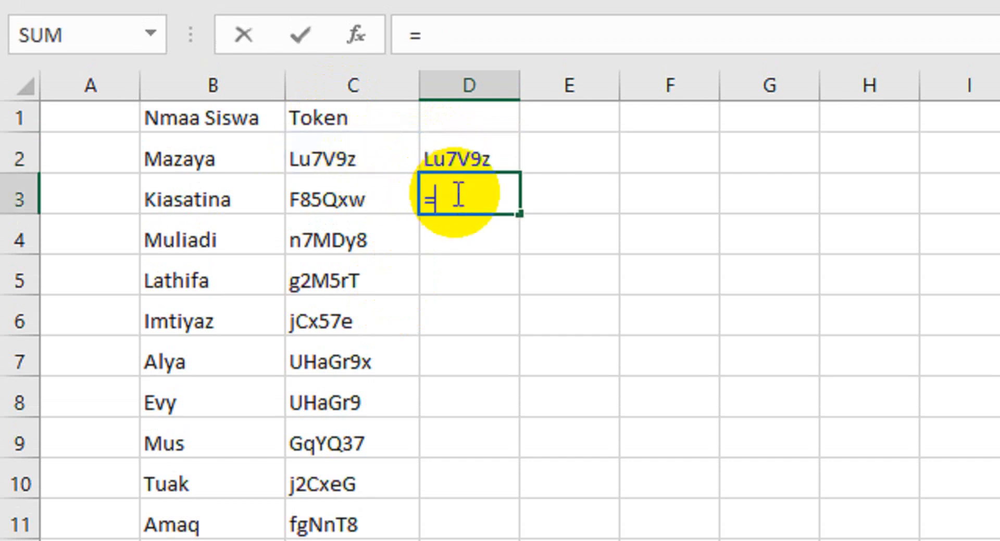
pyautogui.click(469, 158)
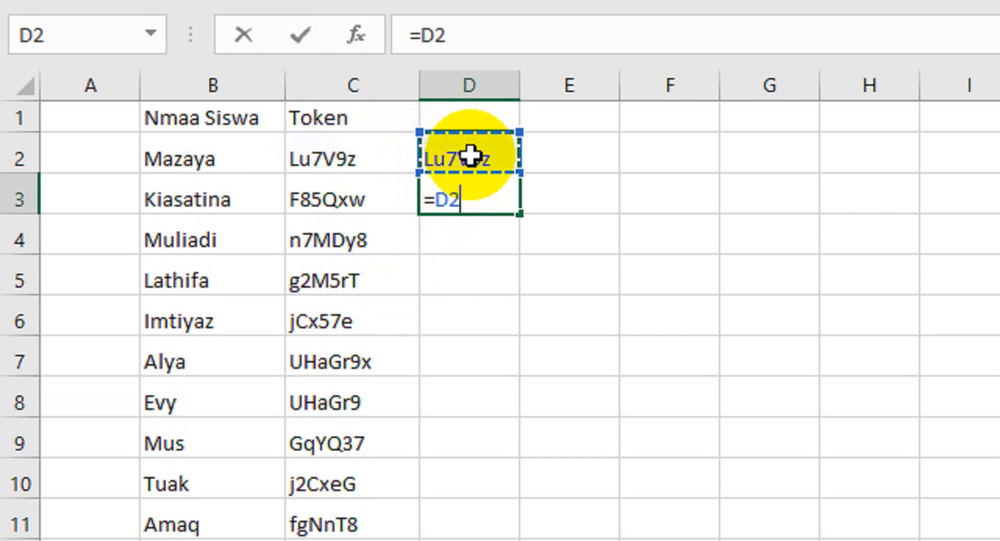
pyautogui.write('&')
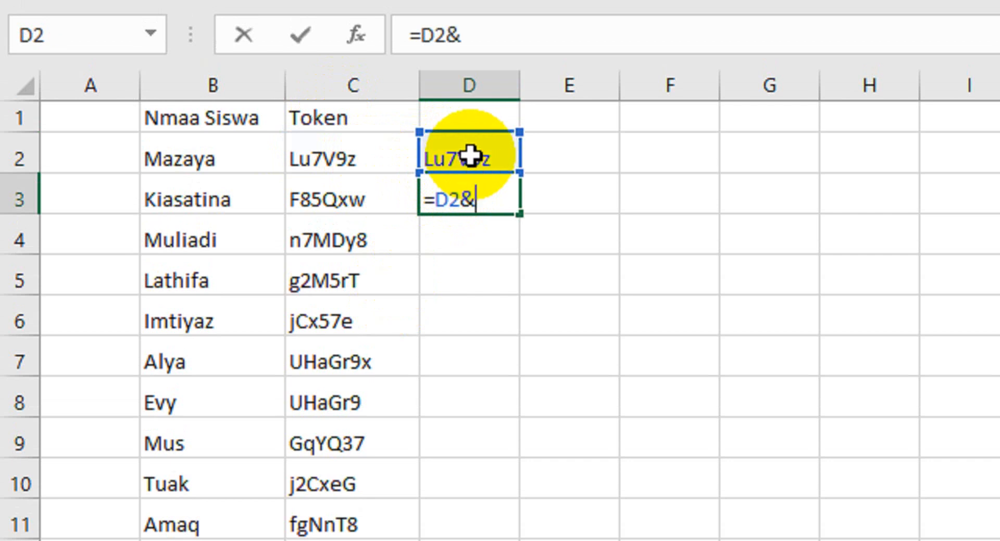
pyautogui.write('"')
pyautogui.write('|')
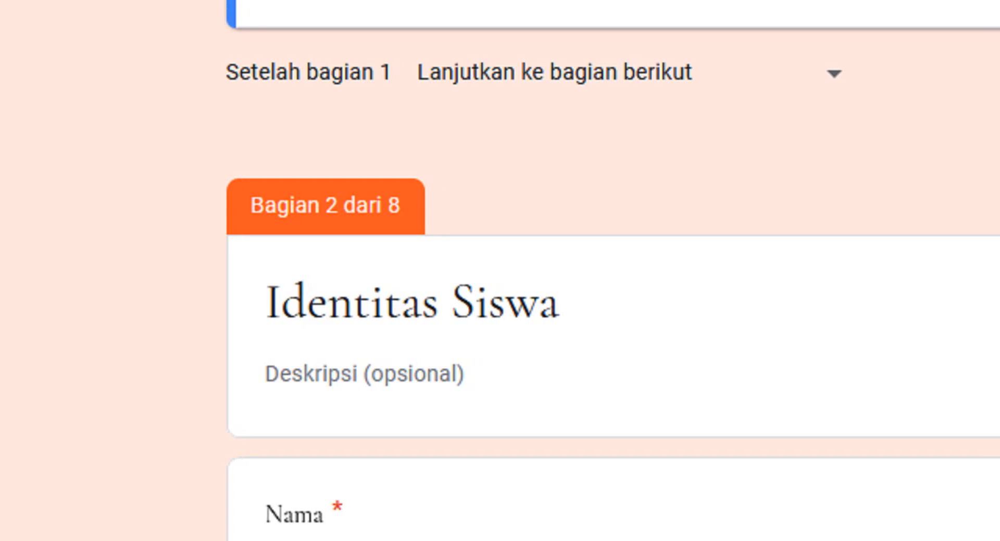
pyautogui.scroll(5, 468, 60)
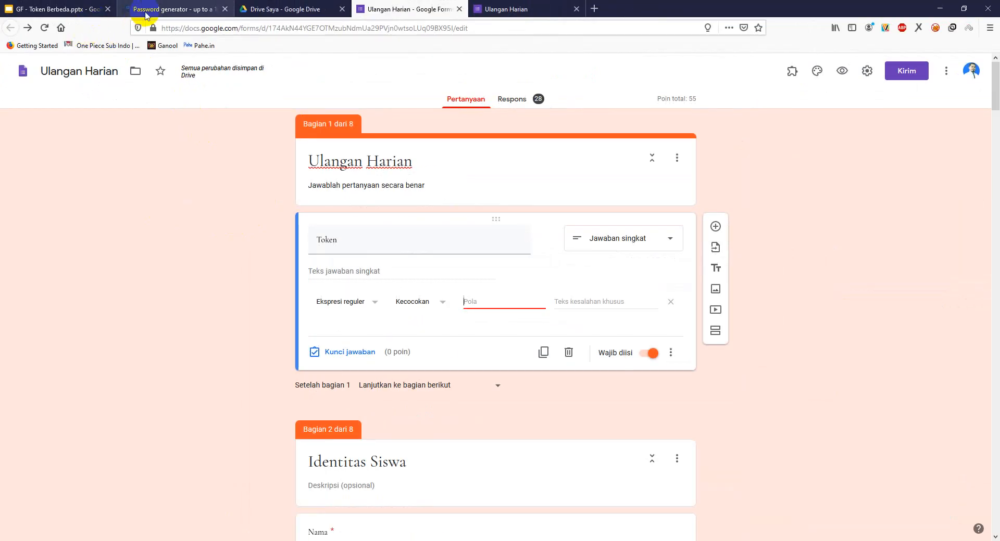
pyautogui.click(86, 9)
# - Show slide 12 of GF - Token Berbeda with the keyboard image
pyautogui.click(65, 486)
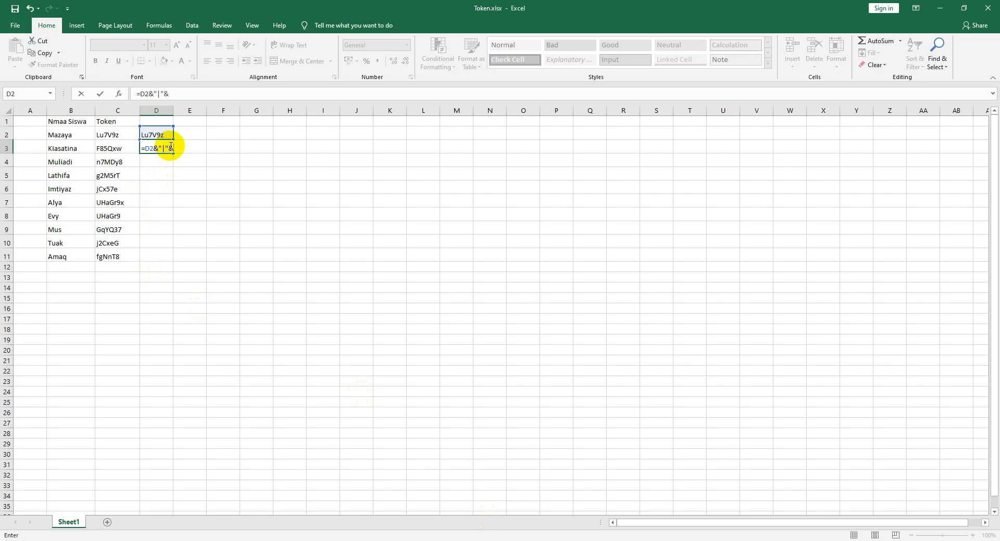
# - Finish D3's formula to append token C3 after the pipe, and verify it against C2 and C3
pyautogui.click(121, 149)
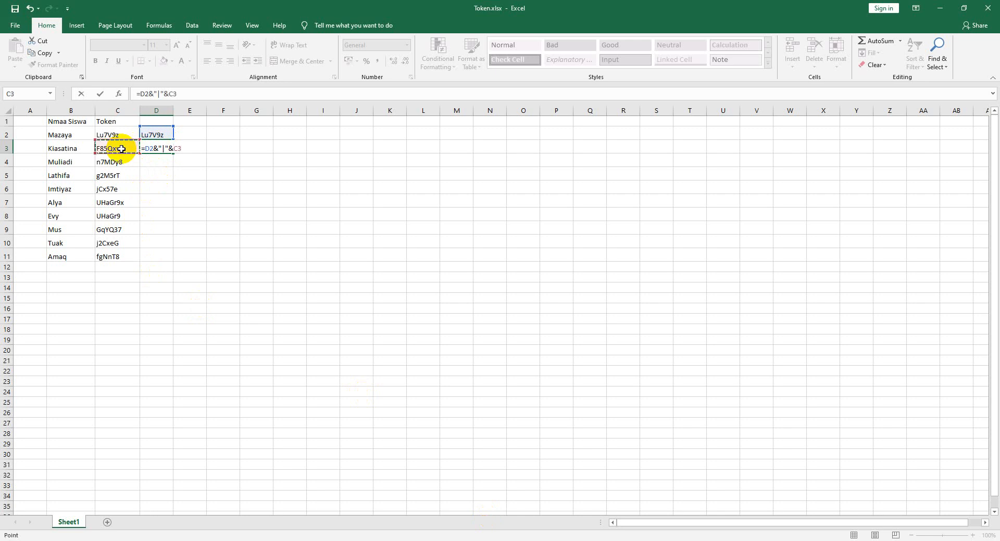
pyautogui.press('Return')
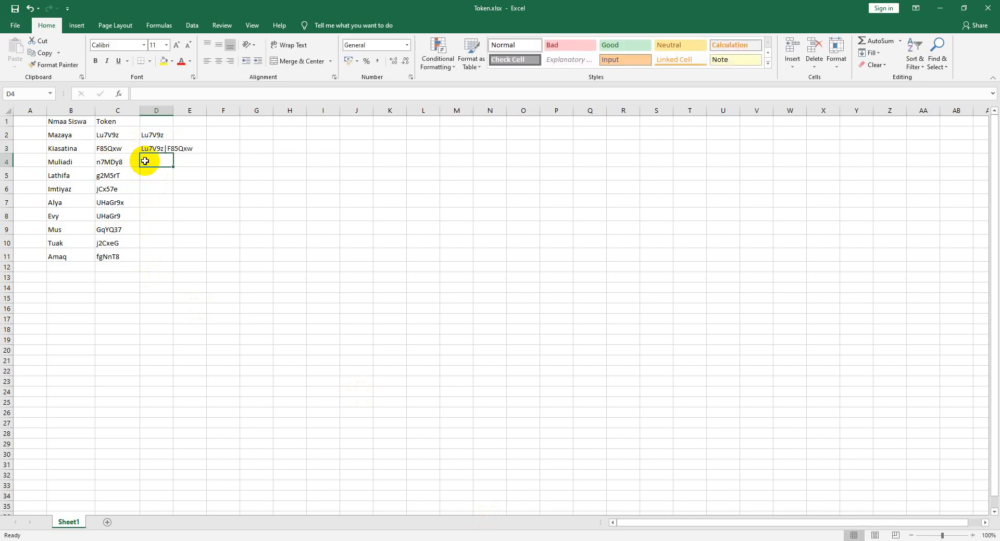
pyautogui.click(122, 136)
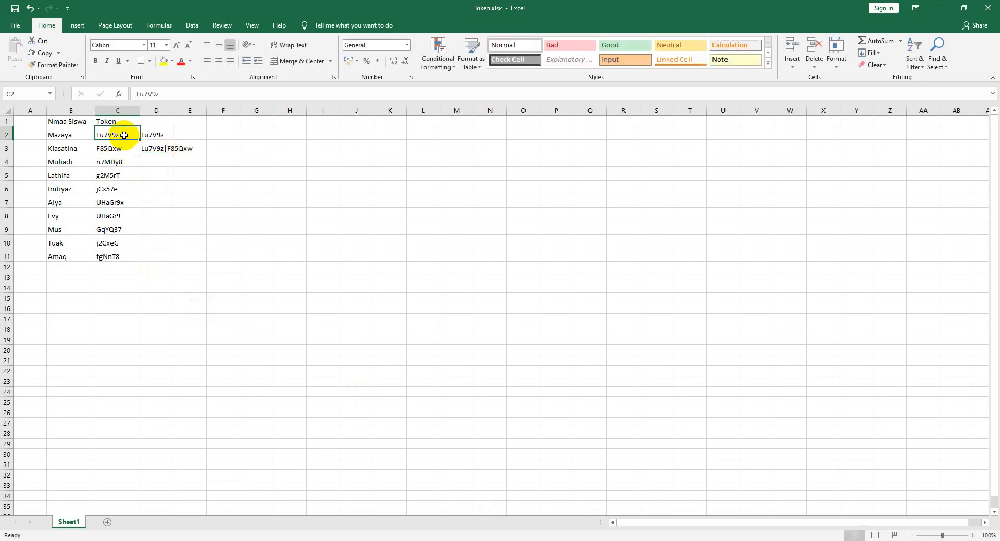
pyautogui.click(123, 147)
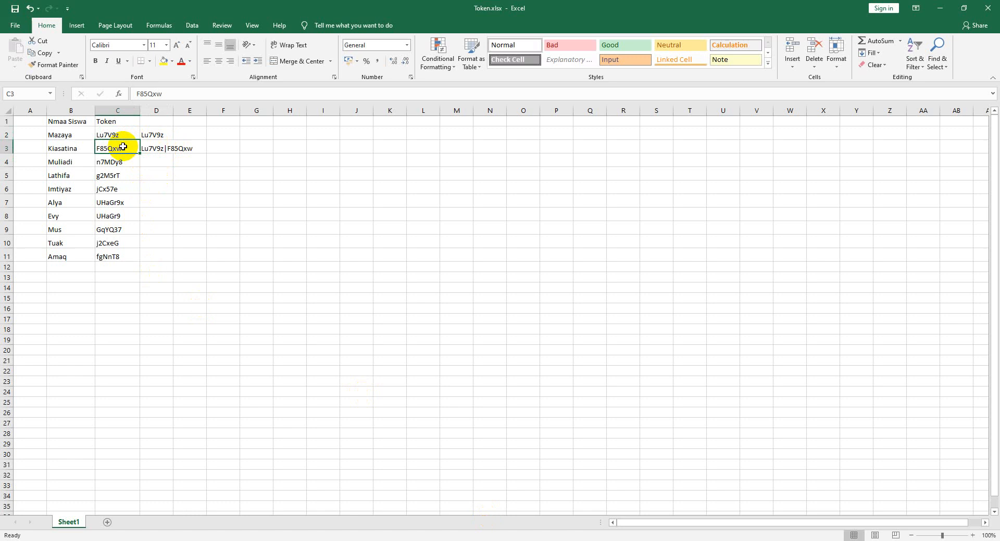
pyautogui.click(166, 149)
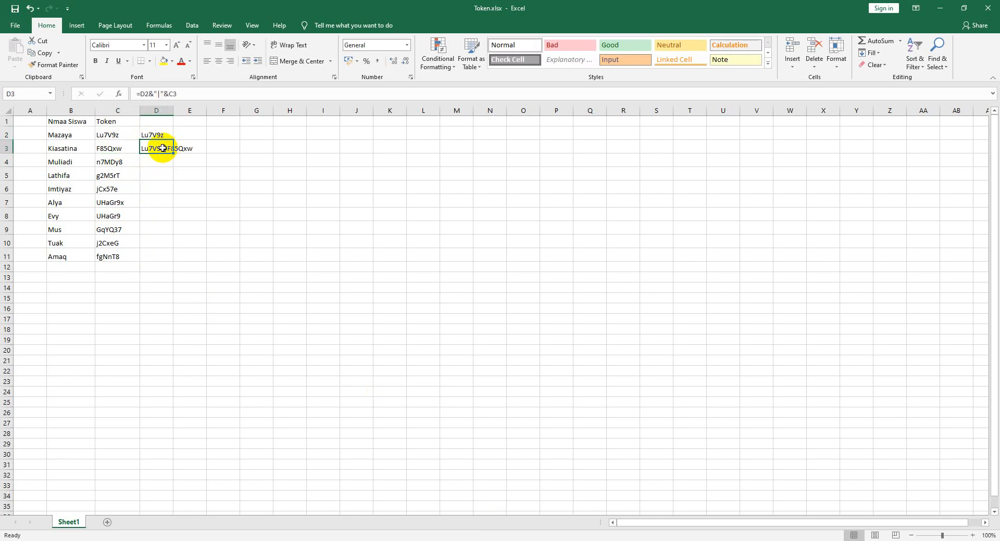
pyautogui.click(112, 137)
pyautogui.click(116, 148)
pyautogui.click(149, 149)
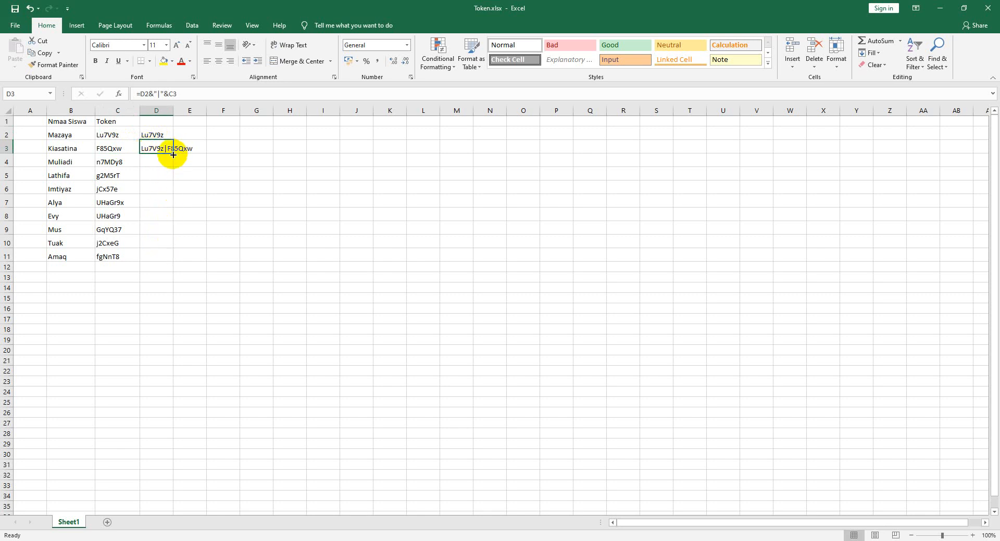
# - Fill the joining formula down to D11 and copy D11's full pipe-joined token string
pyautogui.moveTo(173, 154); pyautogui.dragTo(175, 262)
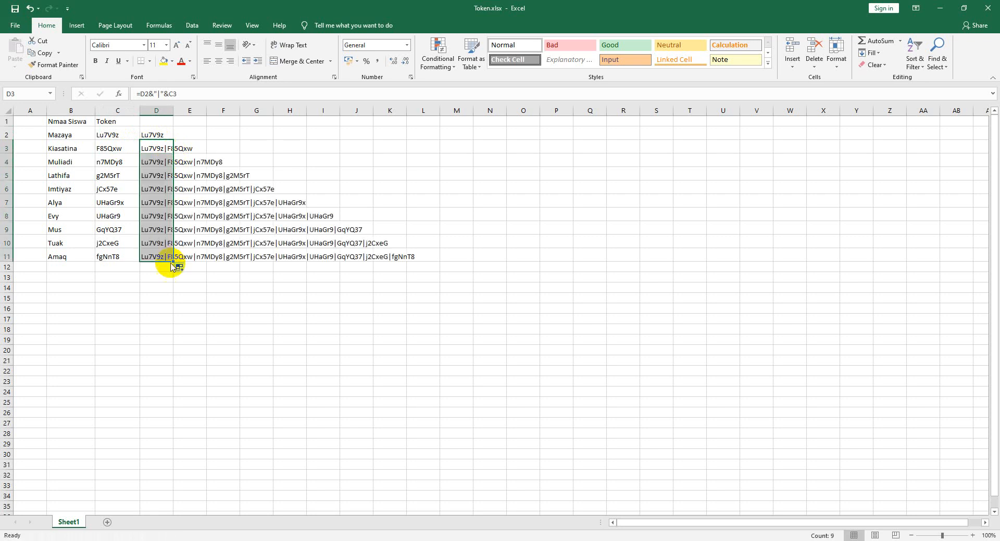
pyautogui.click(152, 255)
pyautogui.moveTo(108, 134); pyautogui.dragTo(120, 257)
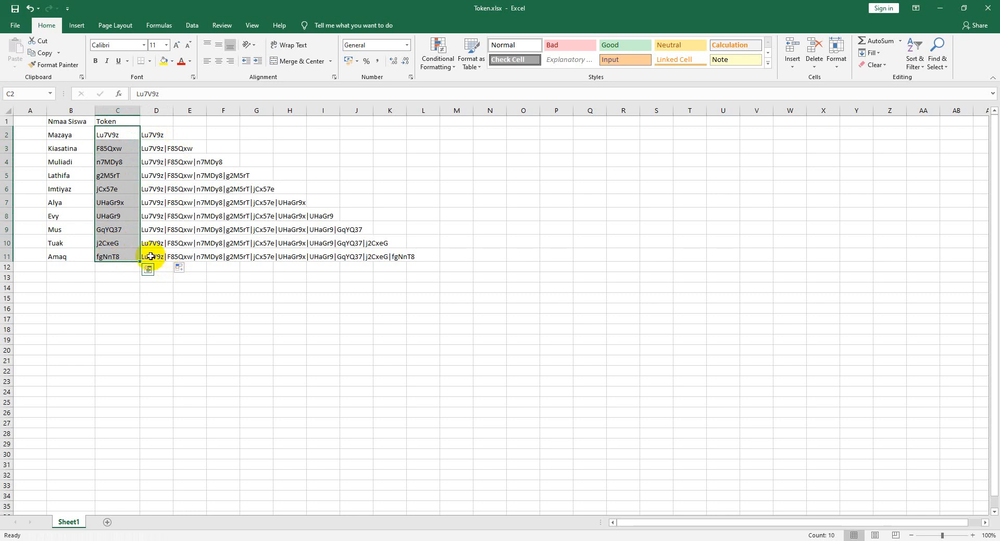
pyautogui.click(150, 256)
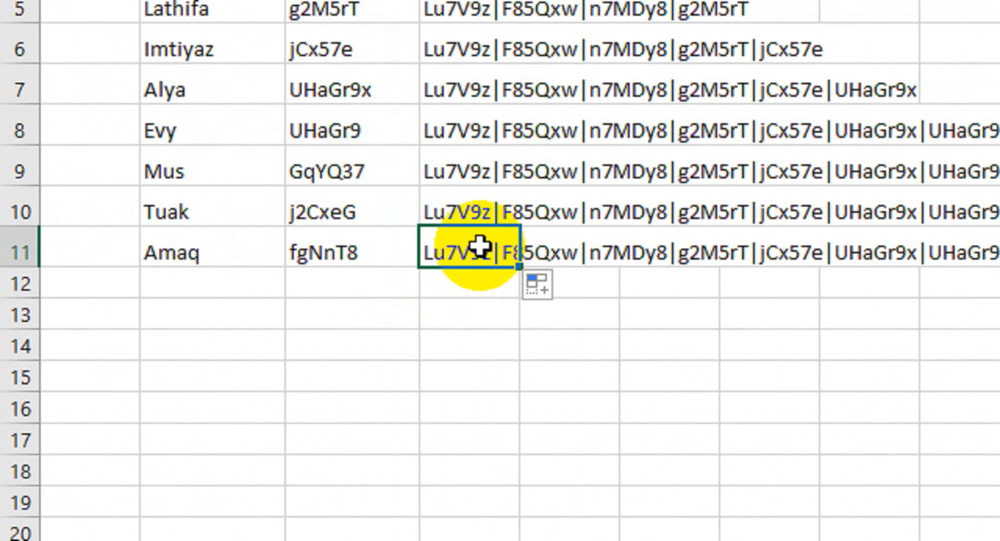
pyautogui.hotkey('ctrl', 'c')
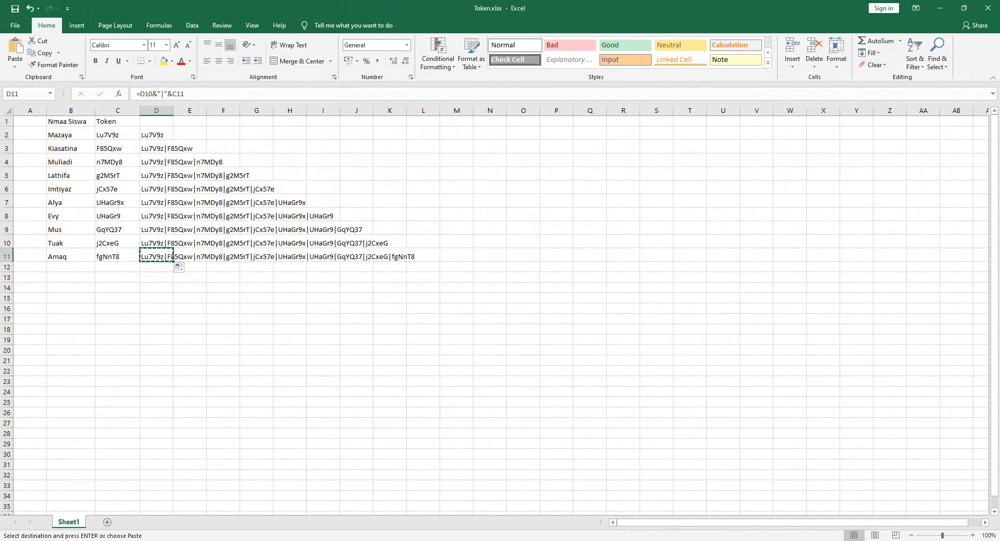
pyautogui.hotkey('alt', 'Tab')
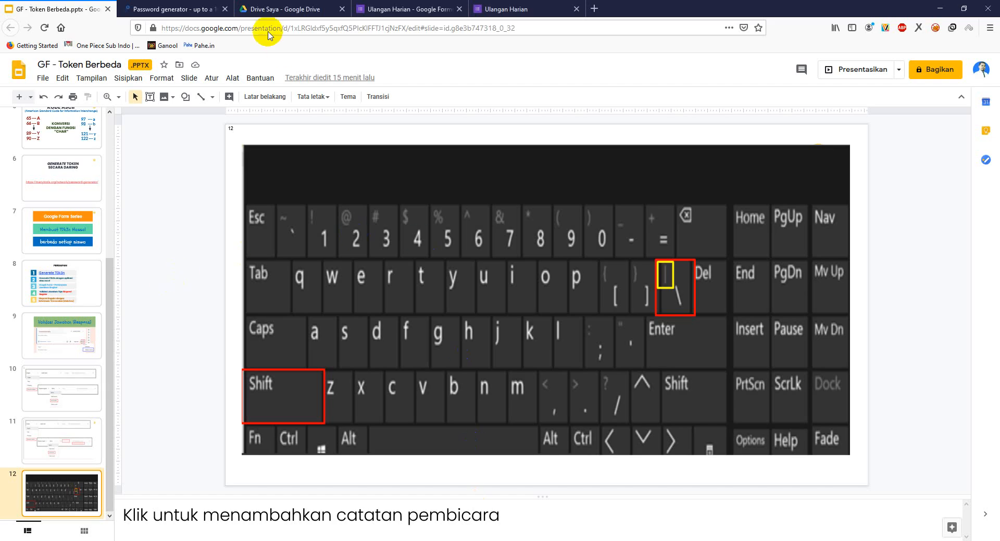
# - Paste the pipe-joined token list as the Pola and enter the error text 'Token salah. Silakan coba lagi'
pyautogui.click(391, 11)
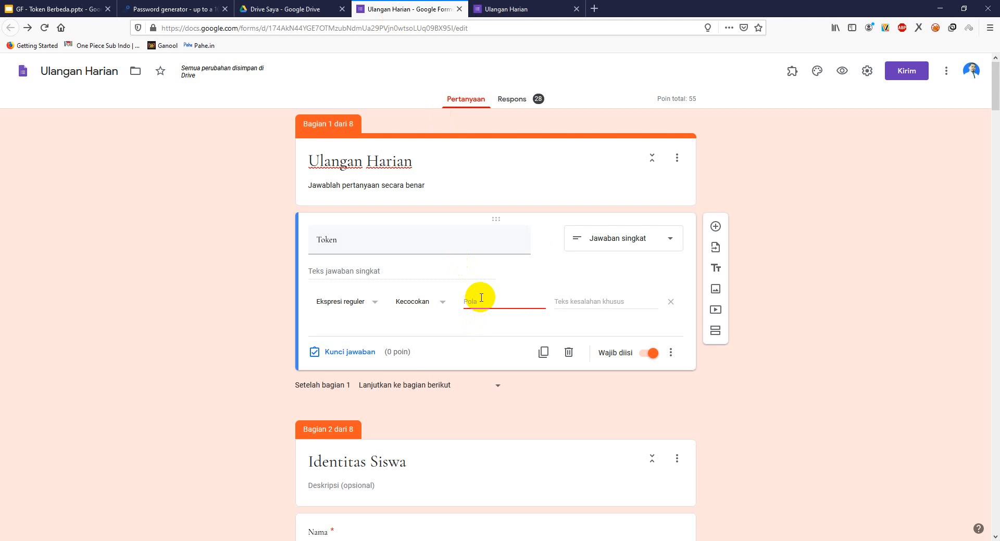
pyautogui.hotkey('ctrl', 'v')
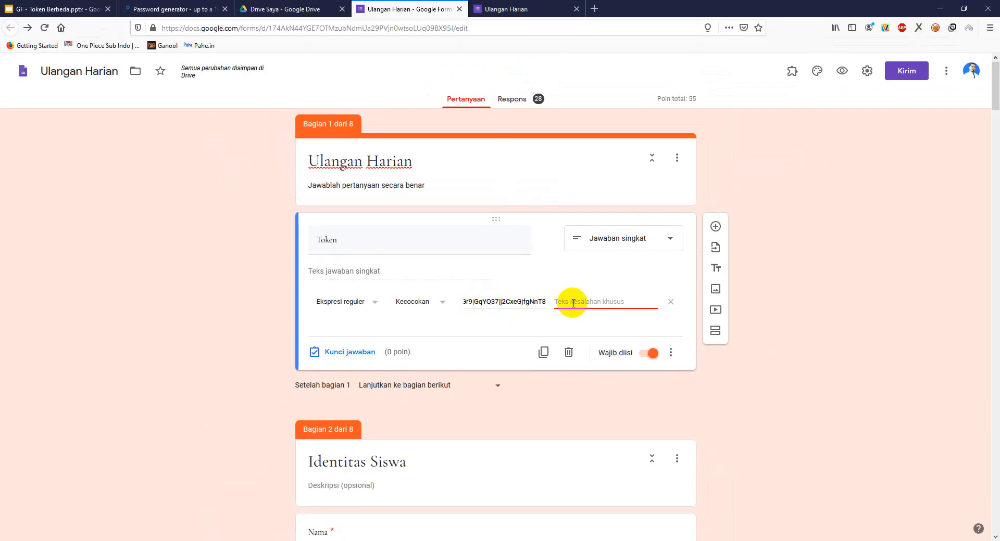
pyautogui.click(578, 303)
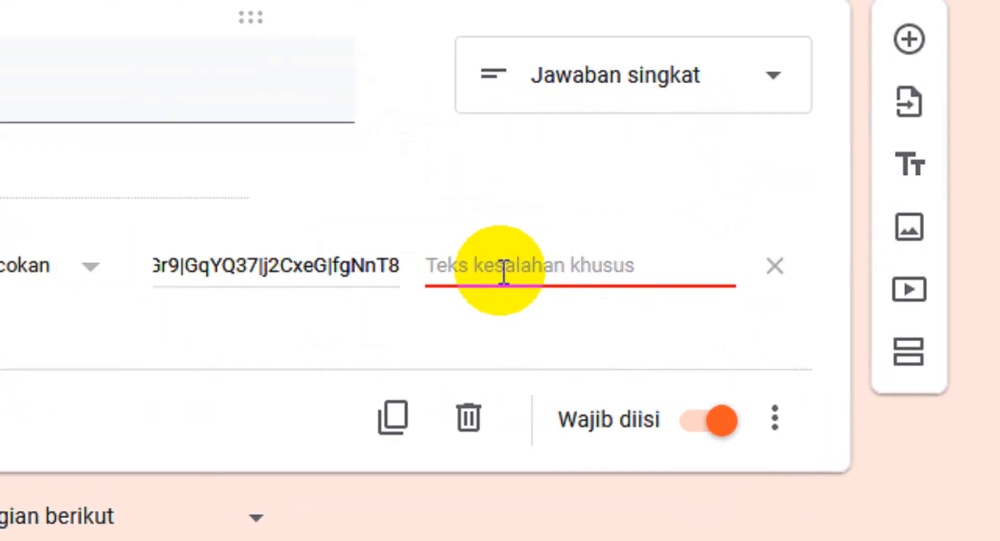
pyautogui.write('Token salah')
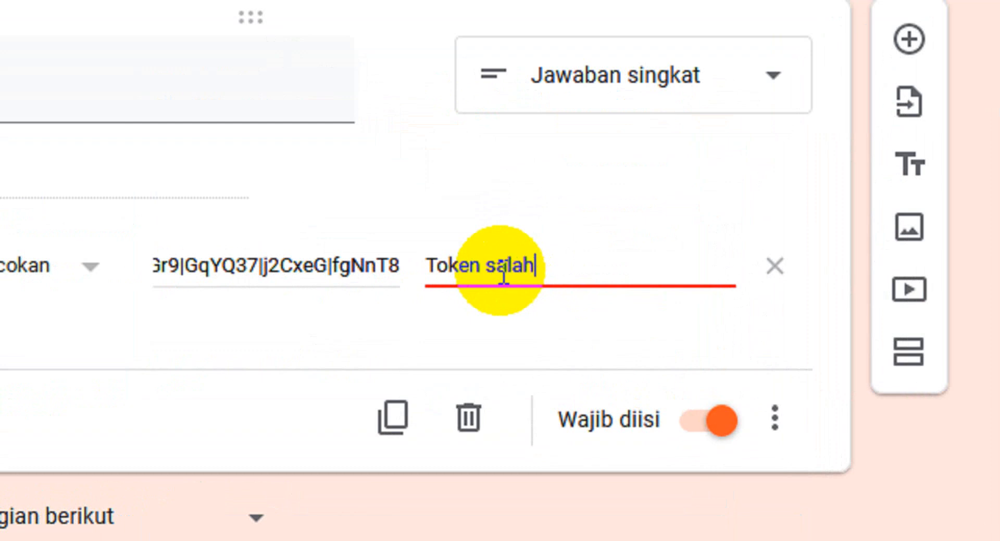
pyautogui.write('. Silakan coba lagi')
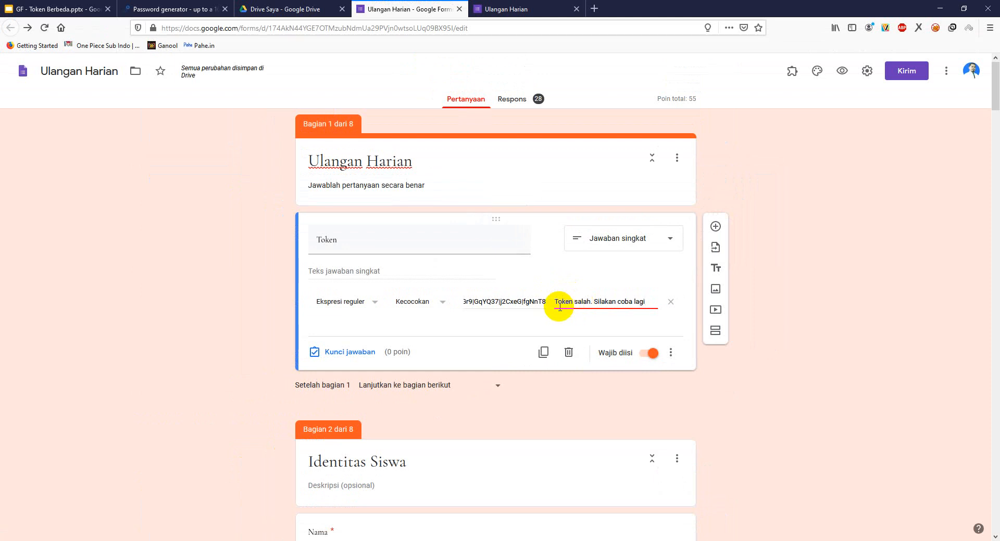
# - In the form preview, return to the first page and delete the earlier Token answer, then go back to Excel
pyautogui.click(513, 9)
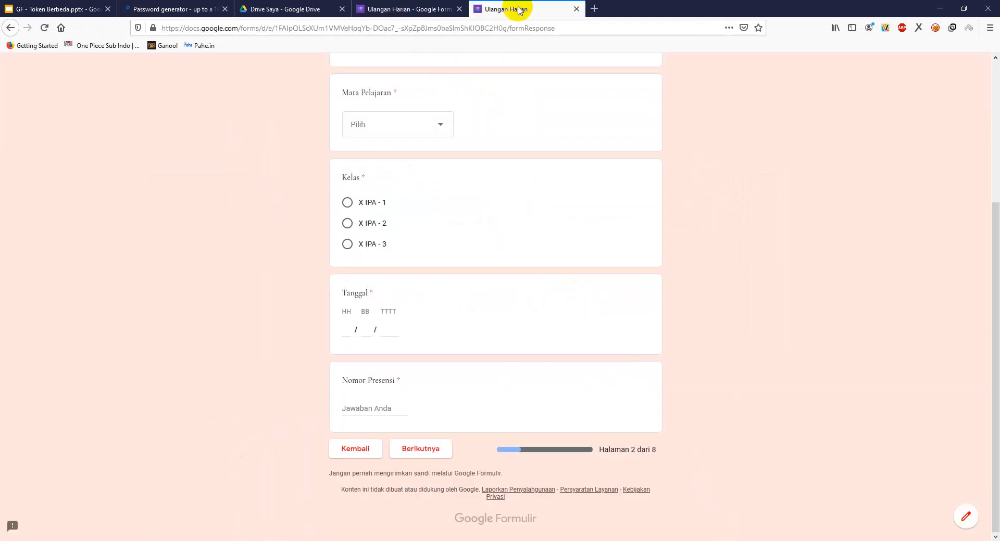
pyautogui.scroll(3, 396, 331)
pyautogui.scroll(-3, 386, 375)
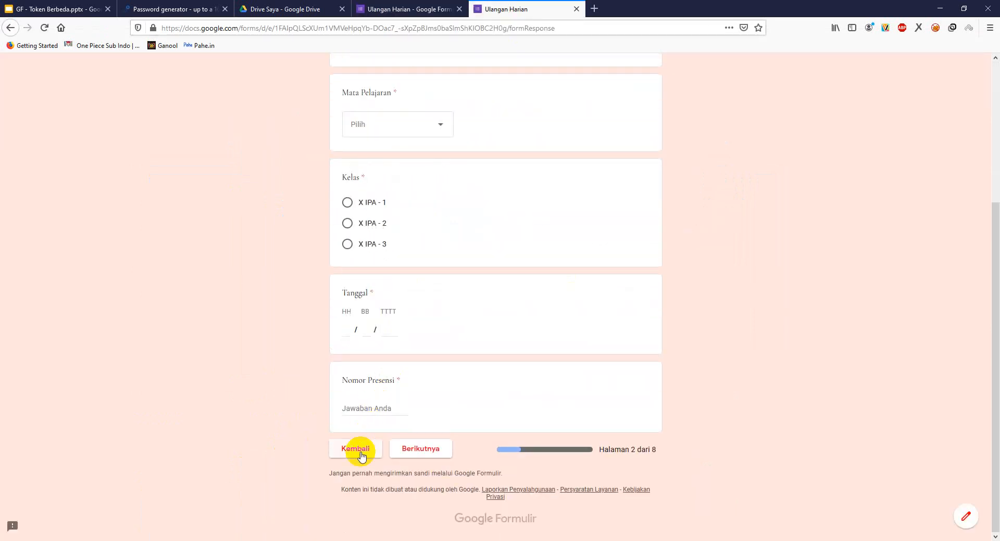
pyautogui.click(360, 450)
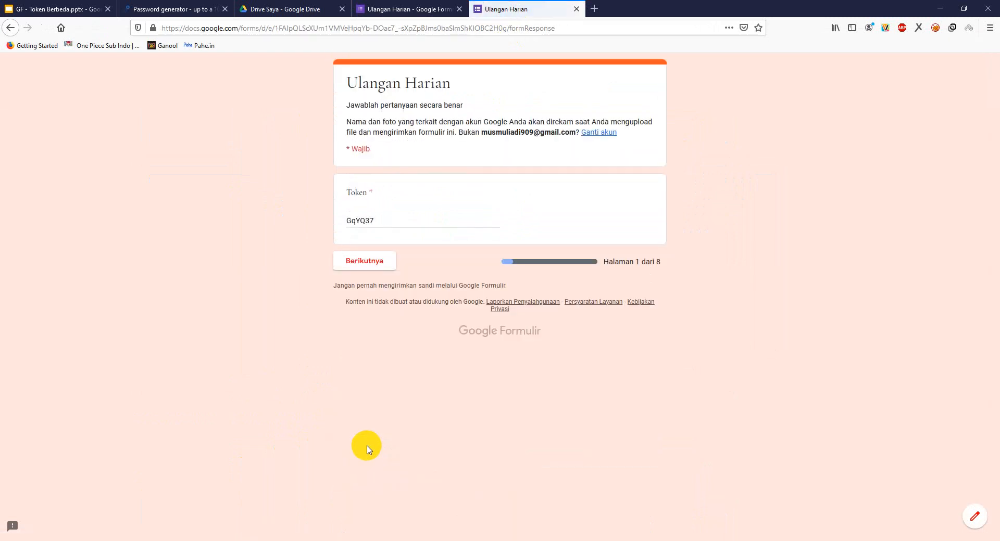
pyautogui.moveTo(376, 221); pyautogui.dragTo(340, 221)
pyautogui.press('BackSpace')
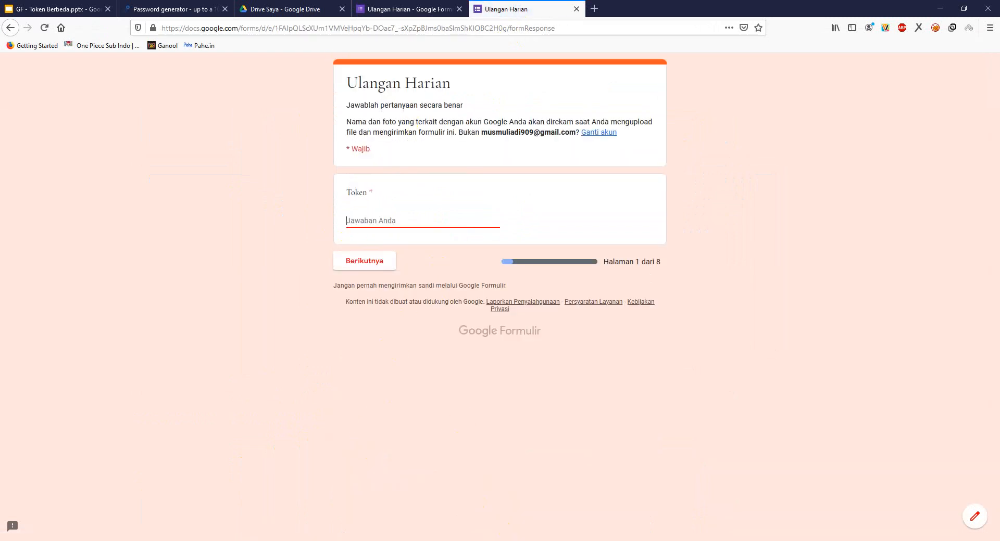
pyautogui.click(518, 540)
pyautogui.press('Escape')
# - Copy the last student's token from C11 and submit it in the preview's Token field
pyautogui.click(117, 257)
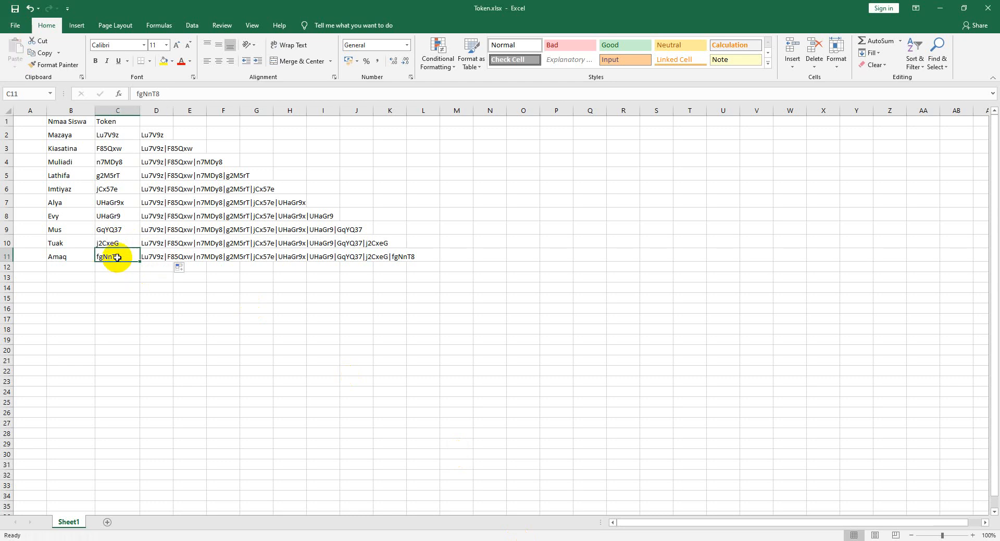
pyautogui.hotkey('ctrl', 'c')
pyautogui.click(471, 539)
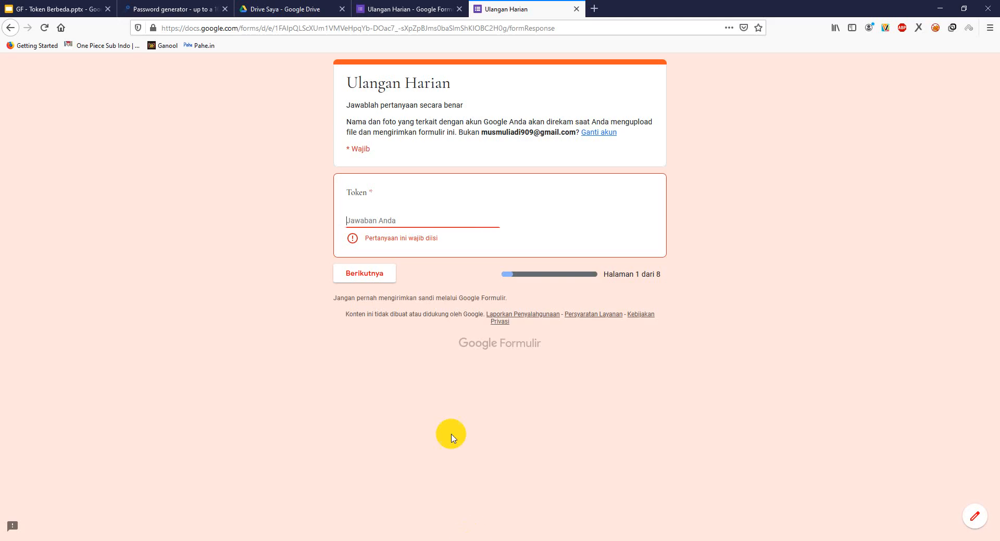
pyautogui.click(373, 224)
pyautogui.hotkey('ctrl', 'v')
pyautogui.click(364, 267)
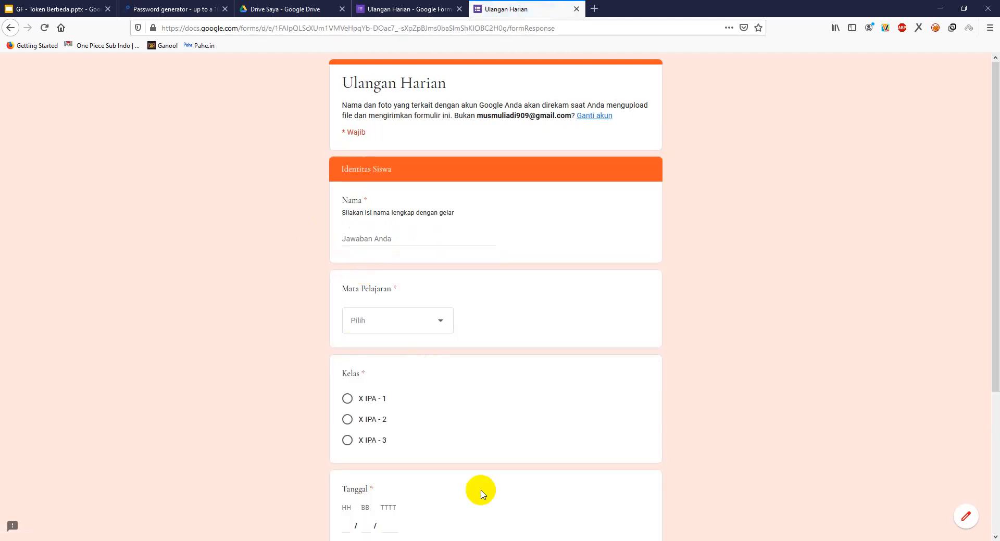
# - Back in Excel, select D11 and open Find and Replace
pyautogui.click(492, 540)
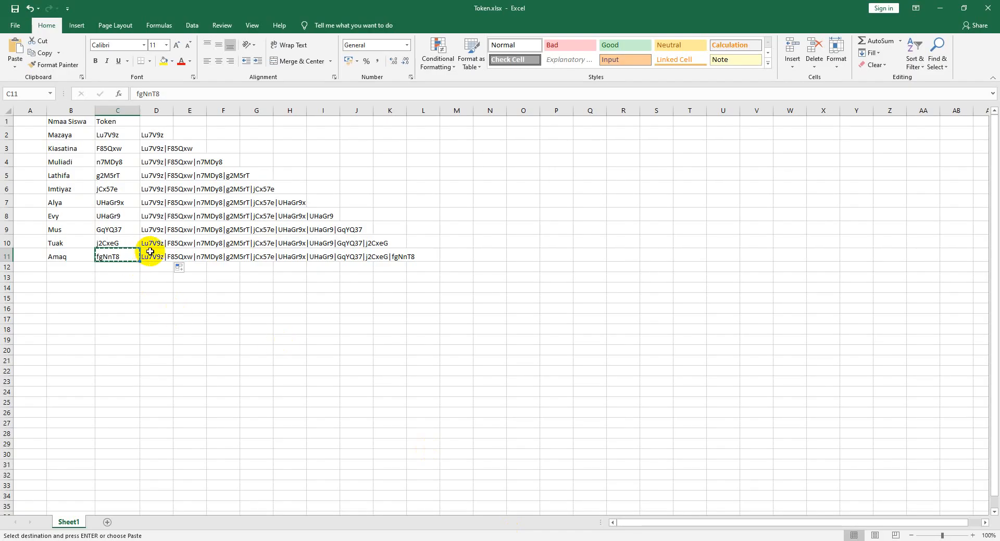
pyautogui.click(150, 252)
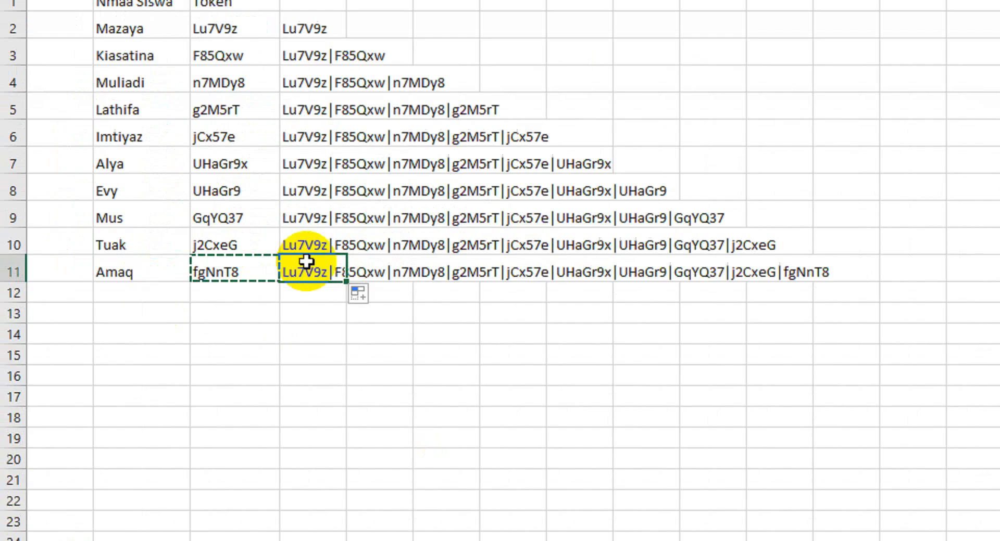
pyautogui.press('Escape')
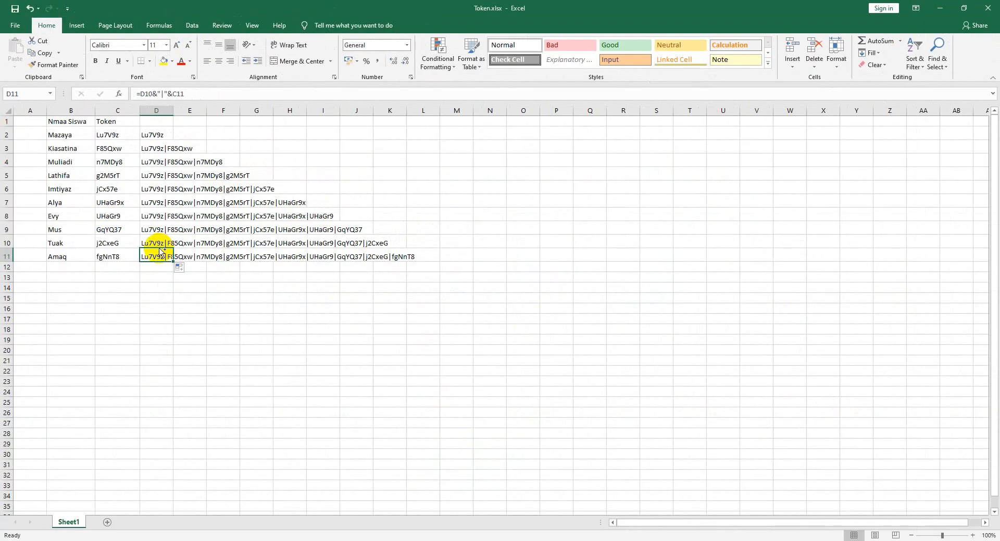
pyautogui.hotkey('ctrl', 'f')
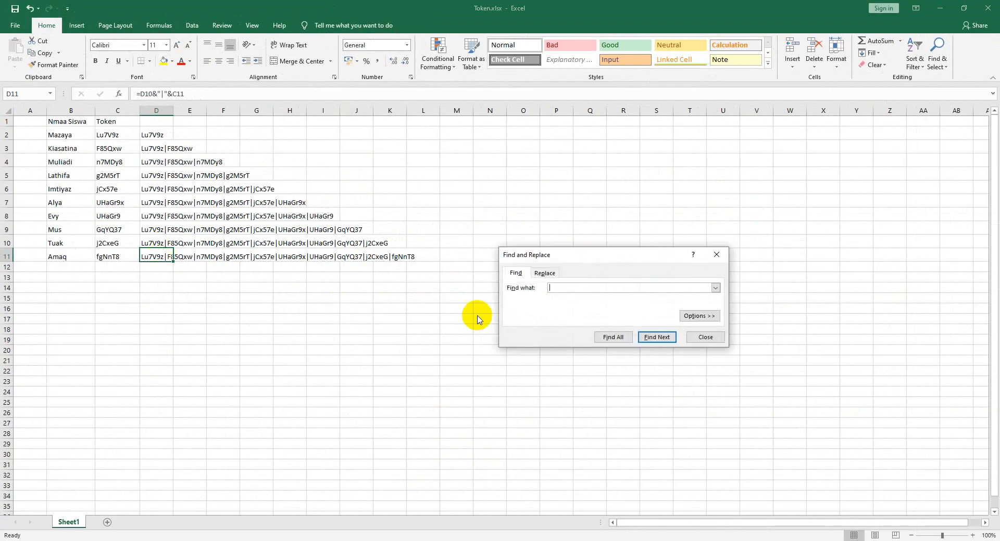
# - Replace all 9 pipe separators with commas and copy the comma-separated token list from D11
pyautogui.click(545, 272)
pyautogui.write(',')
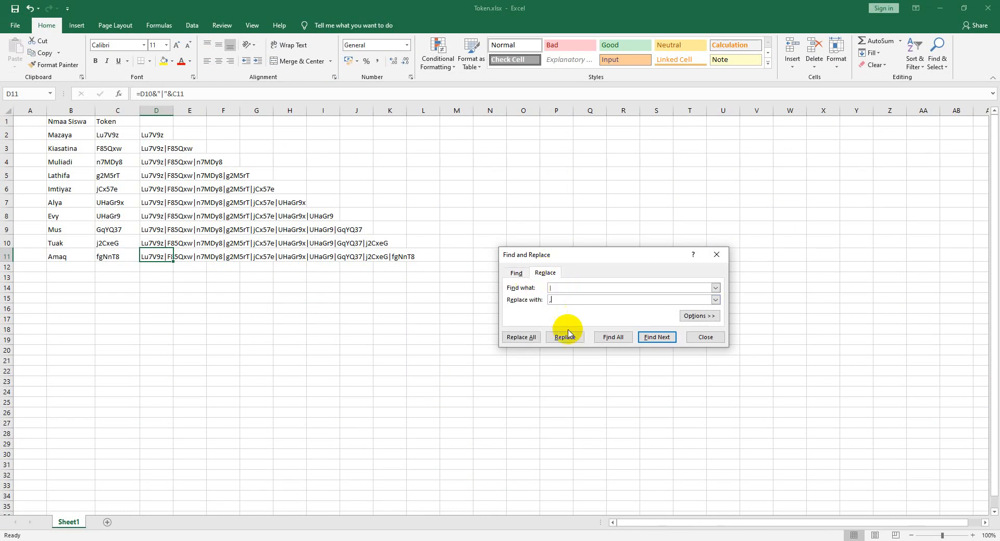
pyautogui.click(520, 337)
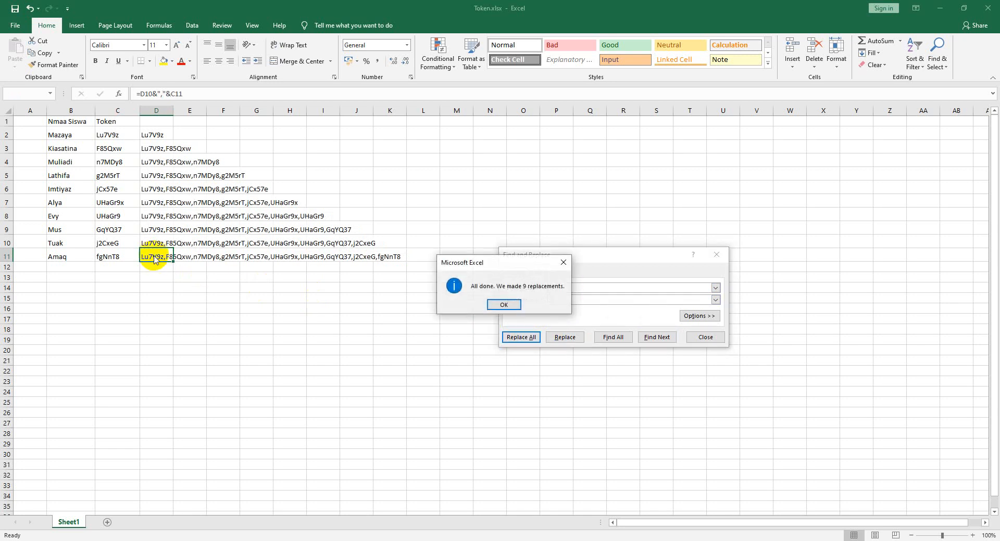
pyautogui.click(503, 305)
pyautogui.hotkey('ctrl', 'c')
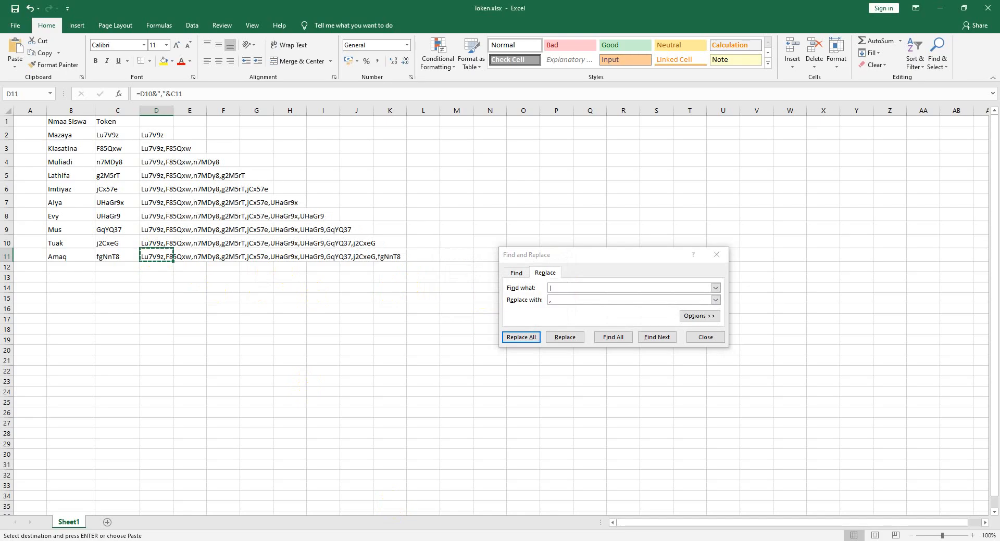
pyautogui.hotkey('alt', 'Tab')
pyautogui.click(382, 9)
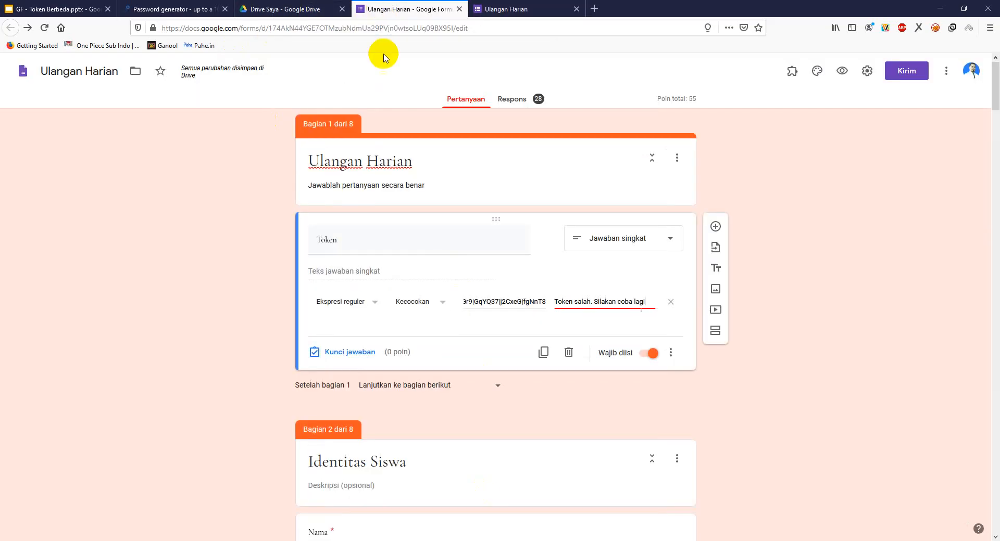
# - Replace the Token regex pattern with the comma-separated token list
pyautogui.click(522, 296)
pyautogui.hotkey('ctrl', 'a')
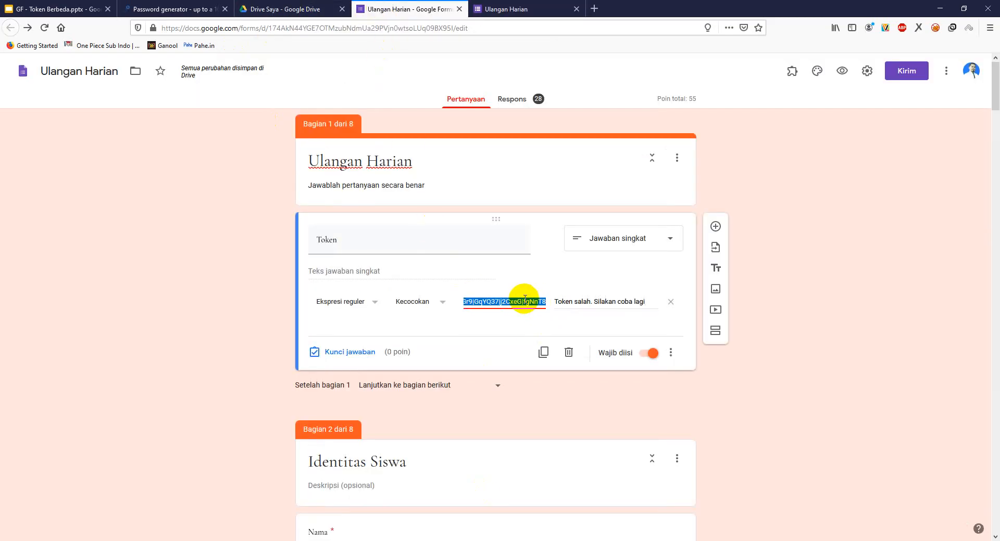
pyautogui.hotkey('ctrl', 'v')
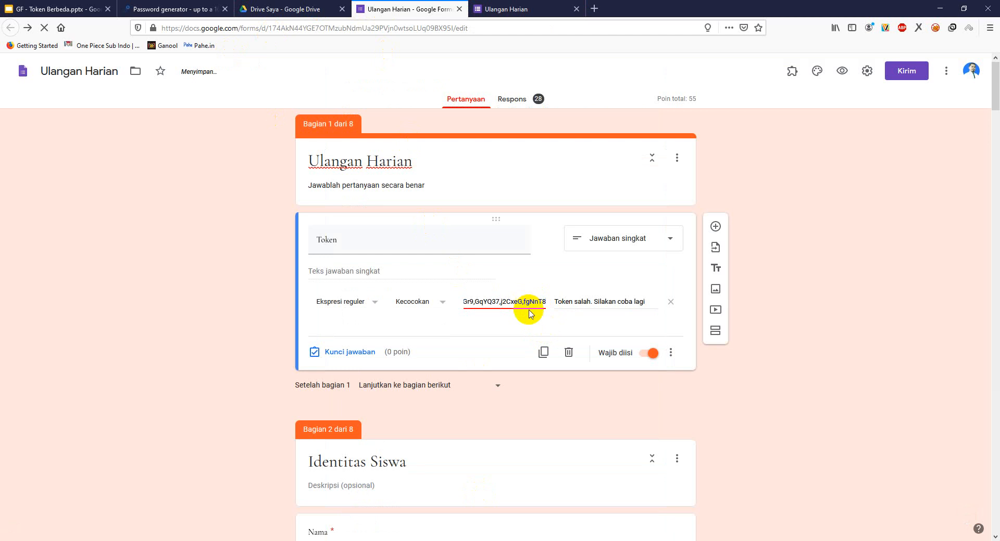
pyautogui.click(519, 7)
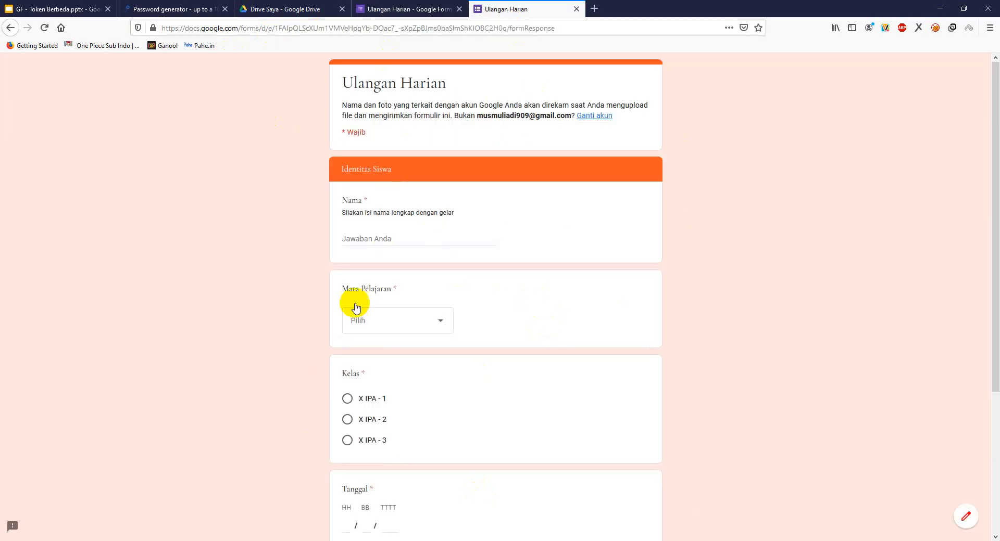
pyautogui.scroll(-4, 385, 375)
pyautogui.click(356, 449)
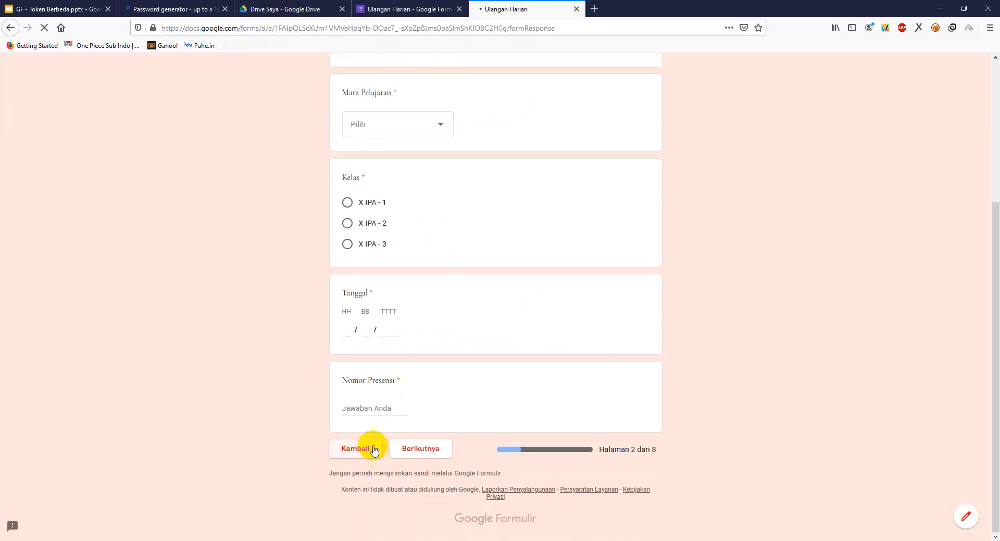
pyautogui.click(371, 260)
pyautogui.click(387, 226)
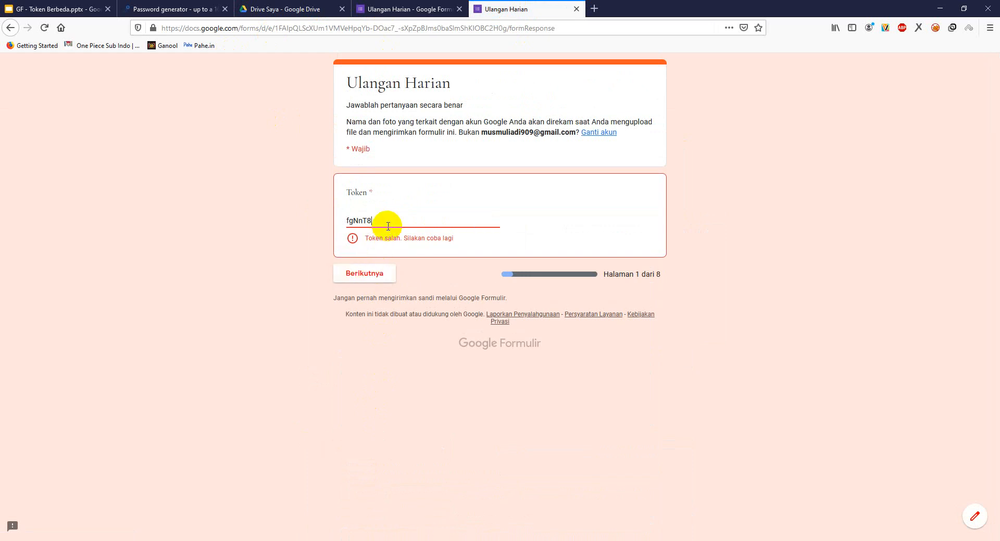
pyautogui.moveTo(388, 223); pyautogui.dragTo(312, 220)
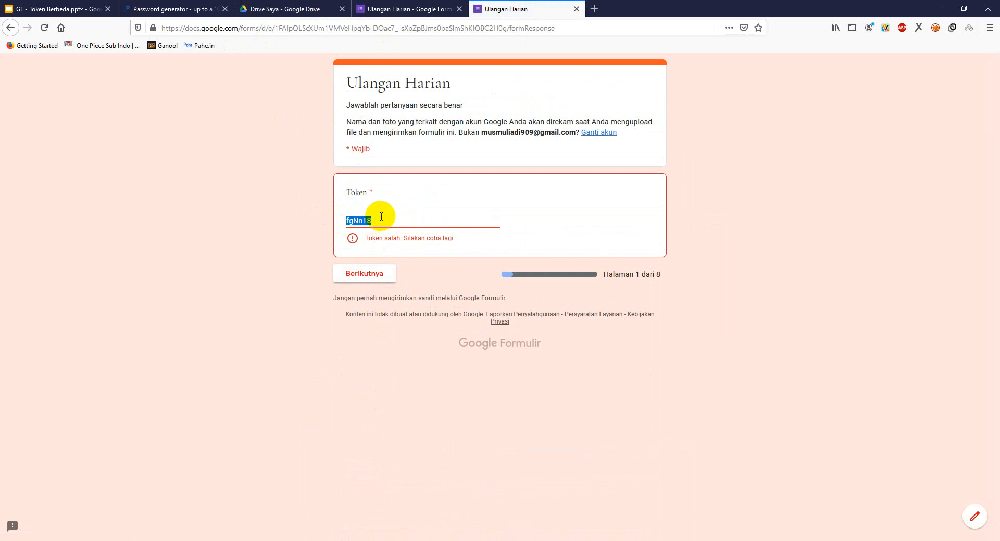
pyautogui.hotkey('alt', 'Tab')
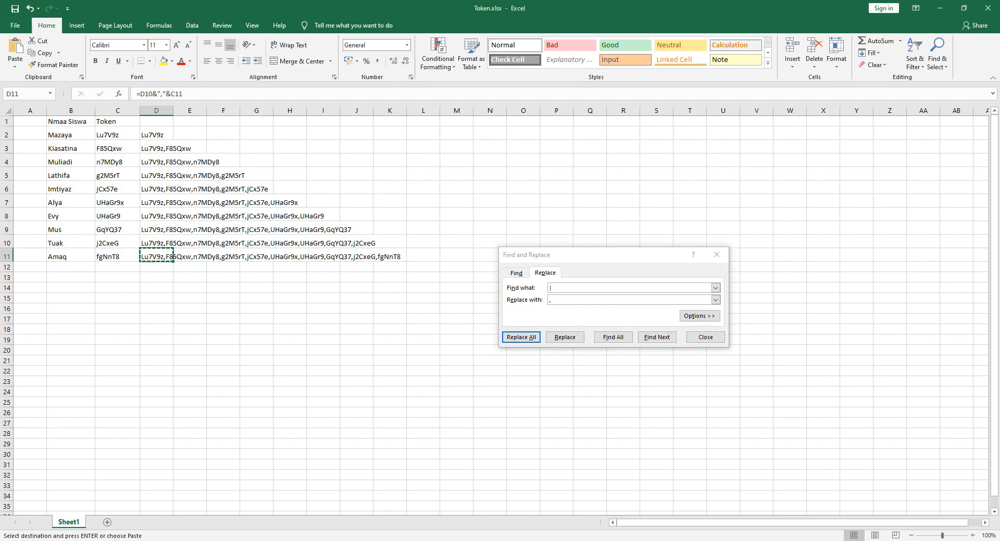
pyautogui.click(114, 146)
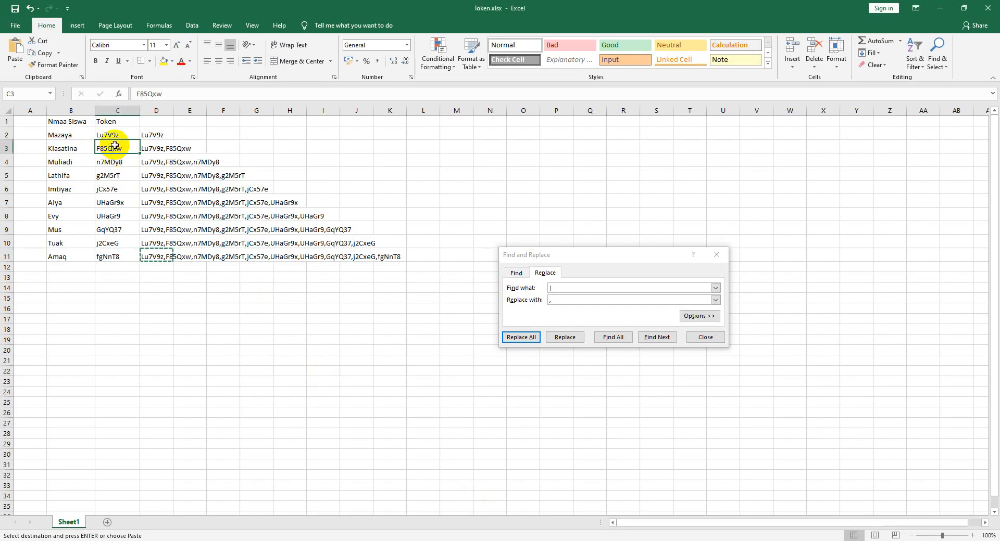
pyautogui.hotkey('alt', 'Tab')
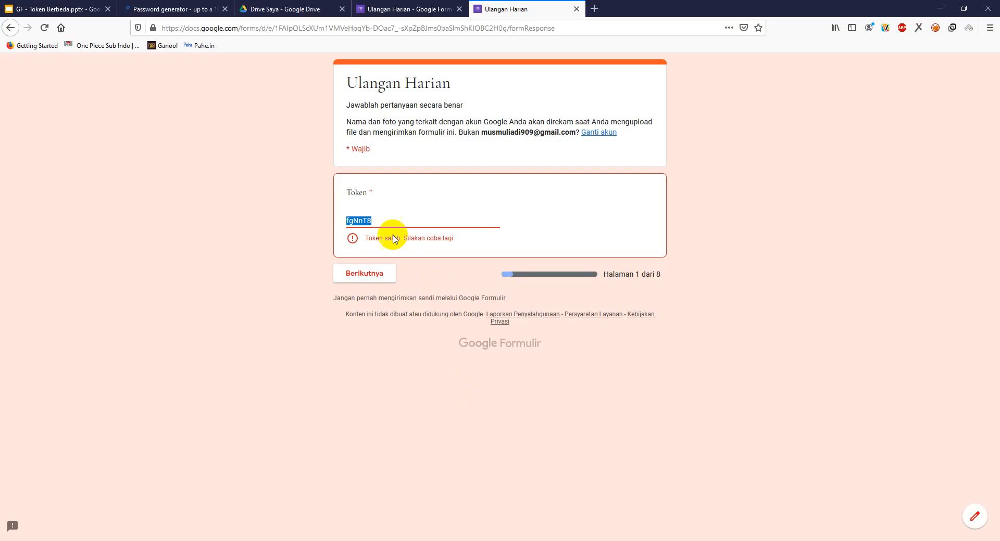
pyautogui.click(367, 268)
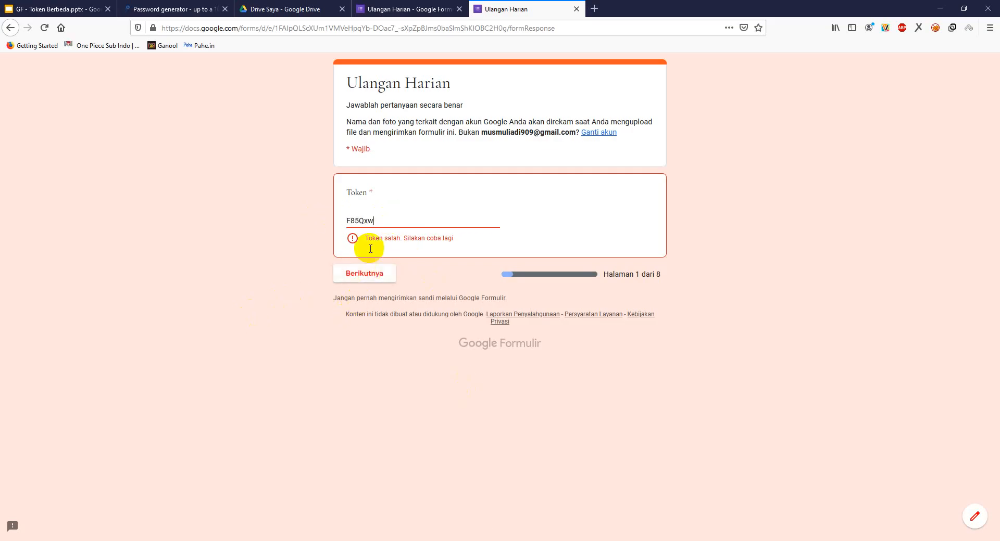
pyautogui.moveTo(383, 221); pyautogui.dragTo(313, 218)
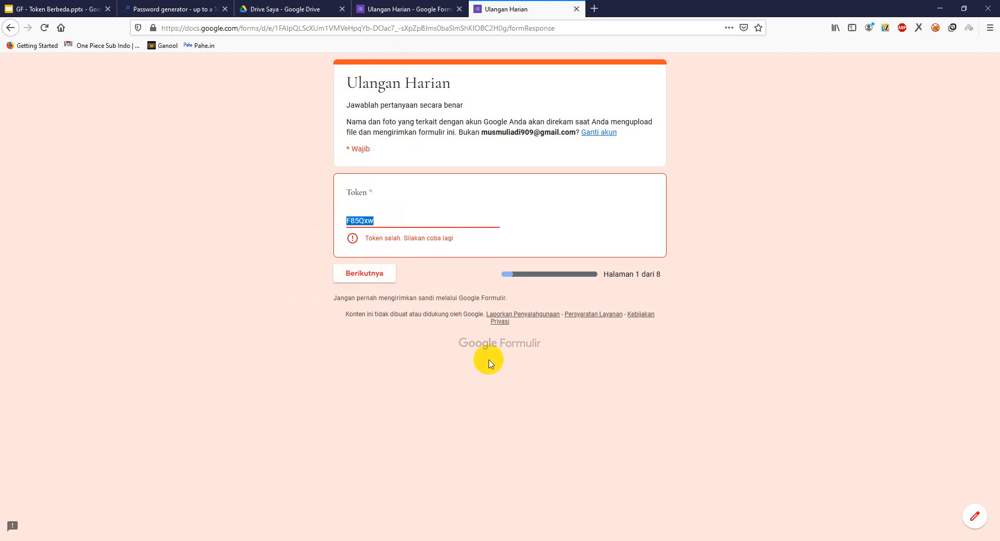
pyautogui.hotkey('alt', 'Tab')
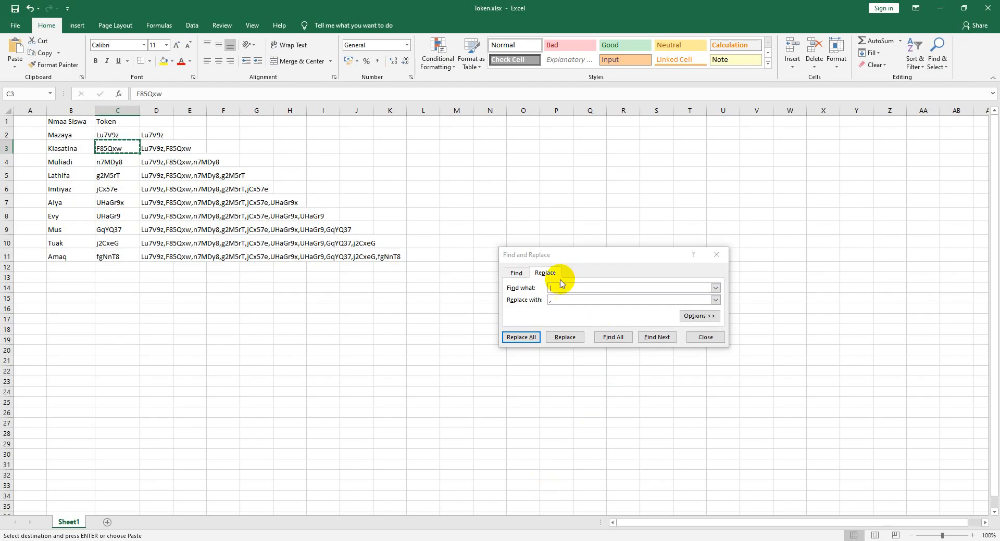
# - Replace all 9 commas in column D back with pipes and copy the joined token list from D11
pyautogui.click(559, 286)
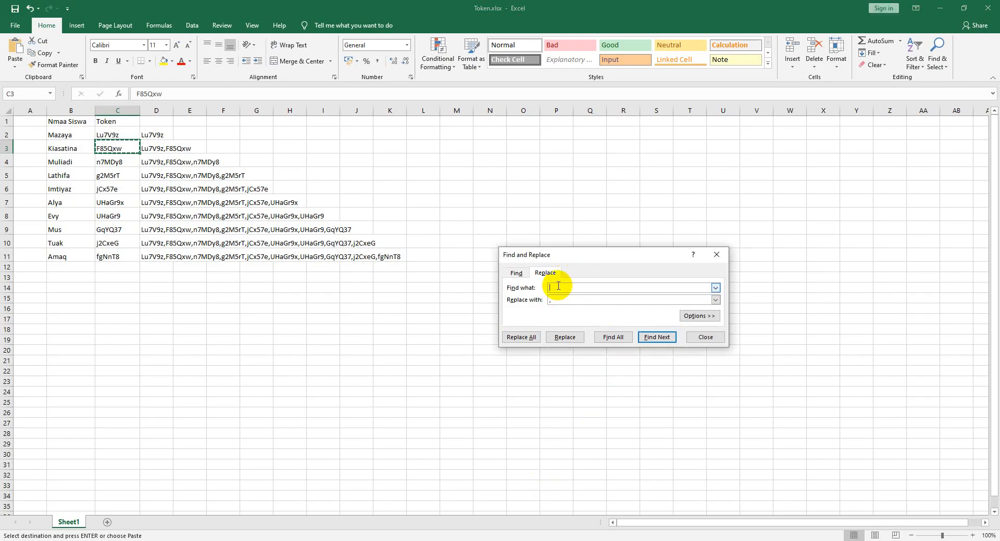
pyautogui.moveTo(560, 300); pyautogui.dragTo(534, 301)
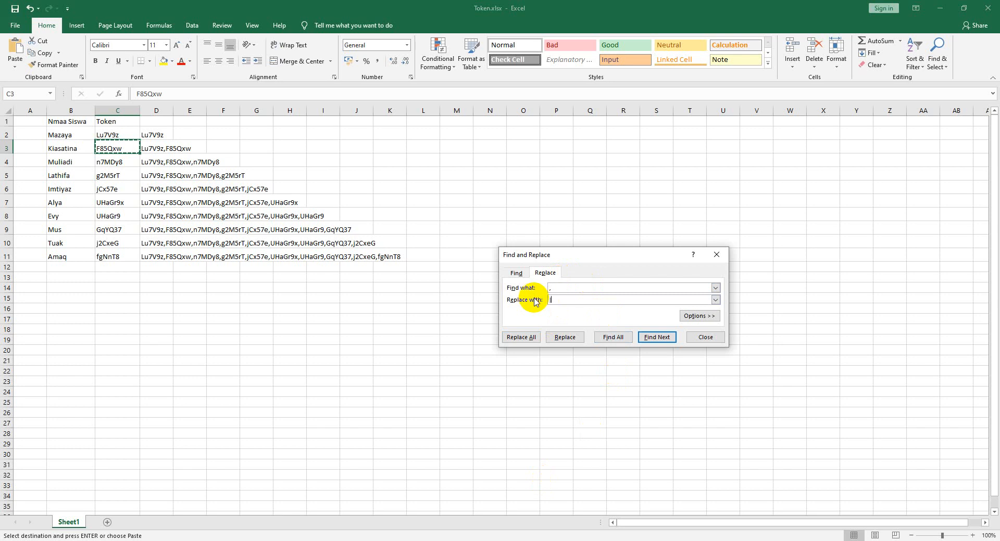
pyautogui.write('|')
pyautogui.click(521, 338)
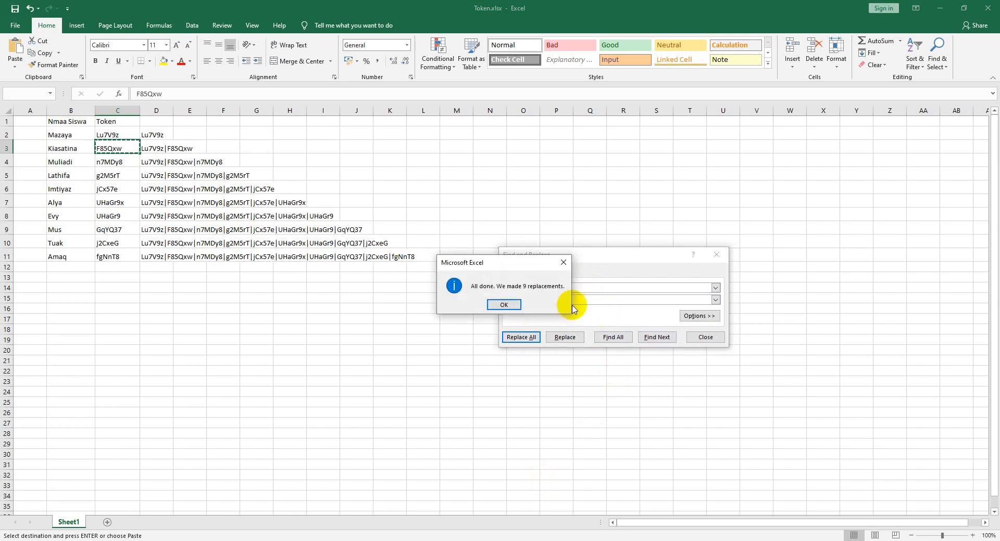
pyautogui.click(504, 305)
pyautogui.click(149, 255)
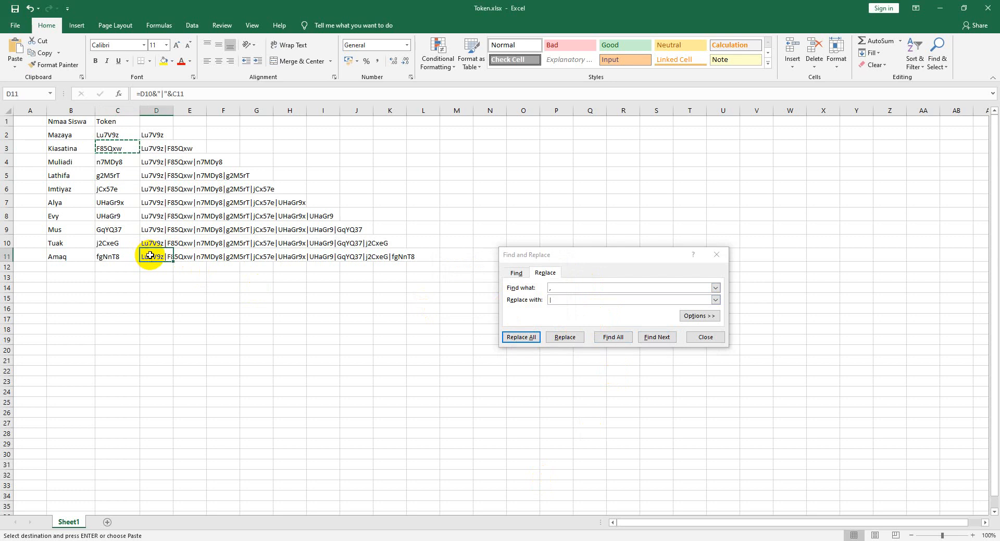
pyautogui.hotkey('ctrl', 'c')
pyautogui.hotkey('alt', 'Tab')
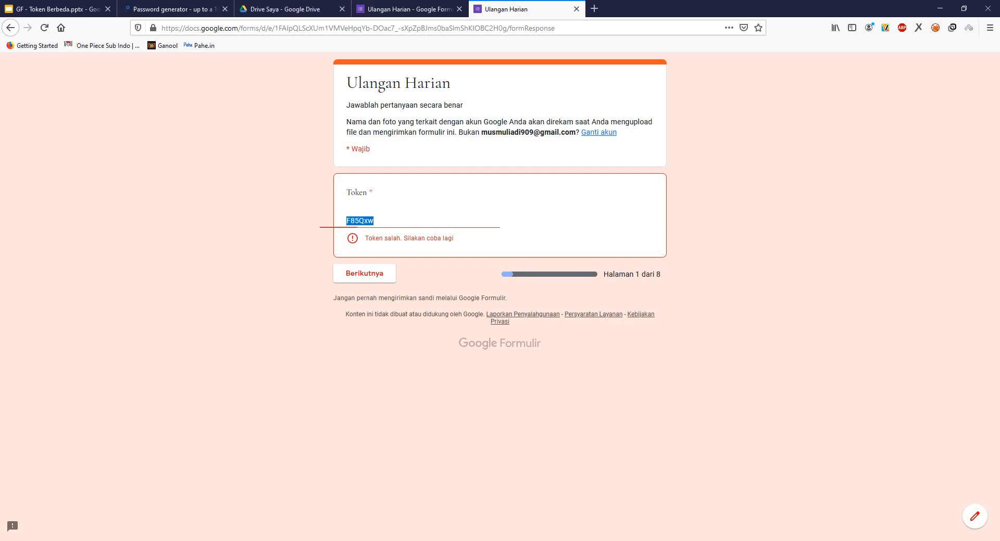
# - Replace the Token question's regex pattern with the pasted pipe-separated token list
pyautogui.click(409, 12)
pyautogui.click(495, 302)
pyautogui.hotkey('ctrl', 'a')
pyautogui.hotkey('ctrl', 'v')
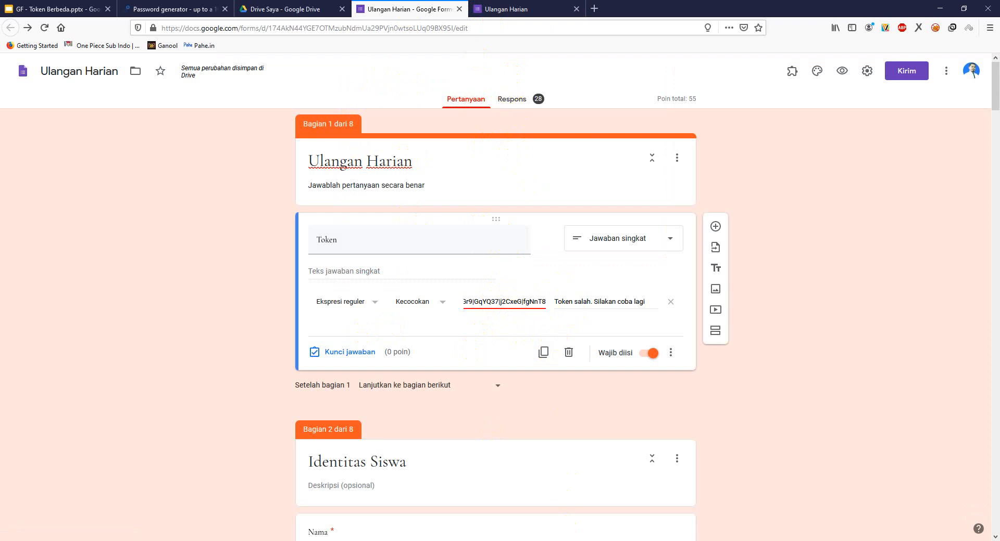
# - Close Excel's Find and Replace window and bring up the password generator page
pyautogui.hotkey('alt', 'Tab')
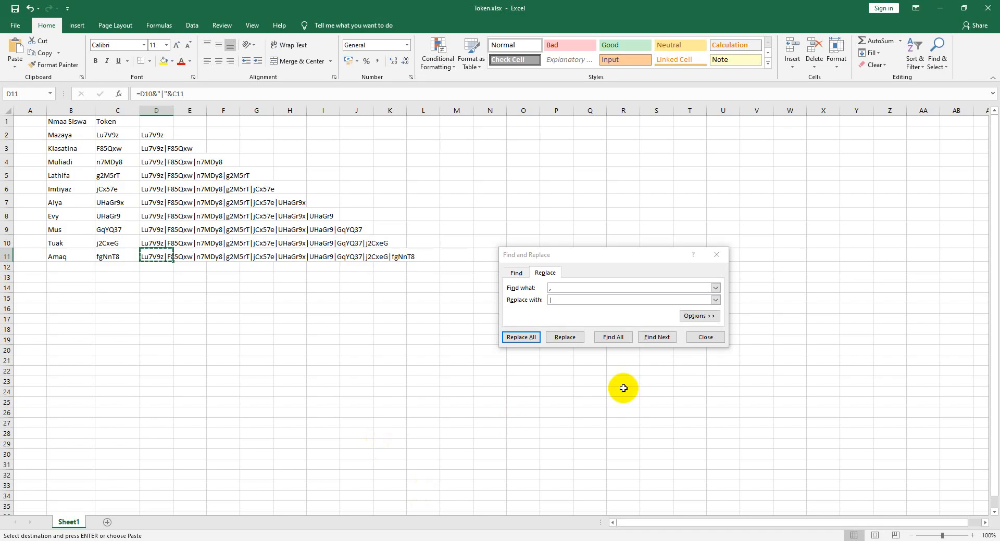
pyautogui.click(706, 340)
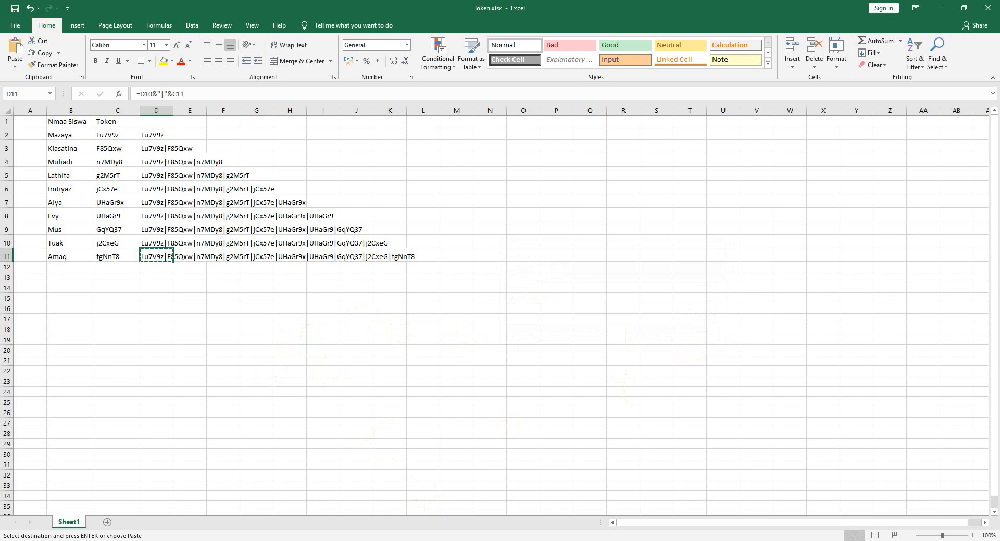
pyautogui.hotkey('alt', 'Tab')
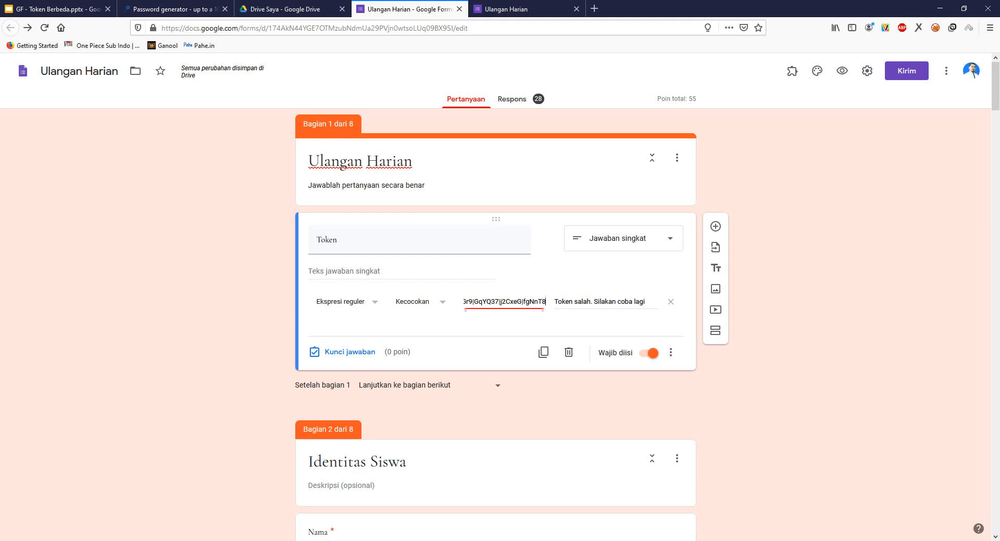
pyautogui.click(169, 13)
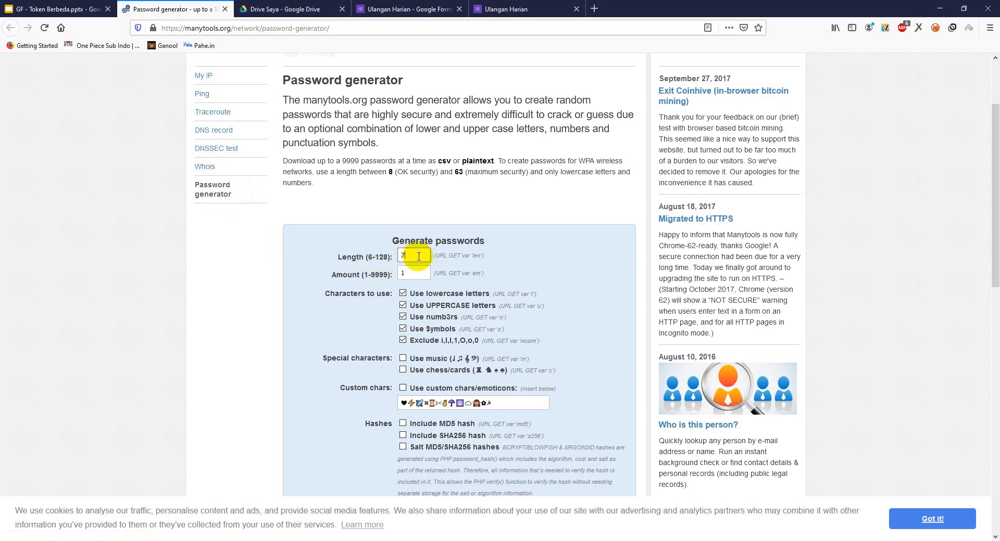
# - Generate 200 seven-character passwords without symbols, look-alike characters allowed, as a CSV download
pyautogui.scroll(-1, 419, 259)
pyautogui.click(417, 222)
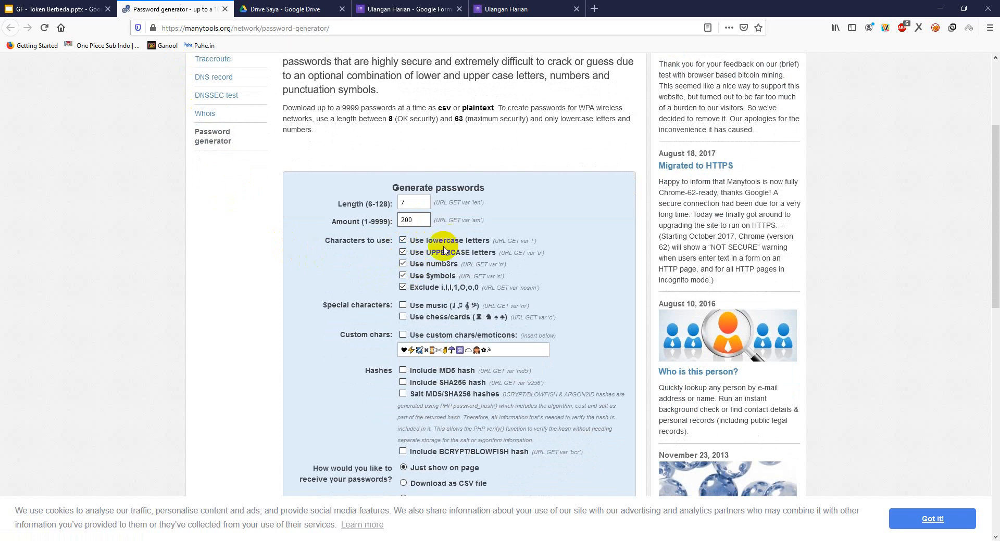
pyautogui.click(403, 276)
pyautogui.click(403, 287)
pyautogui.scroll(-4, 385, 344)
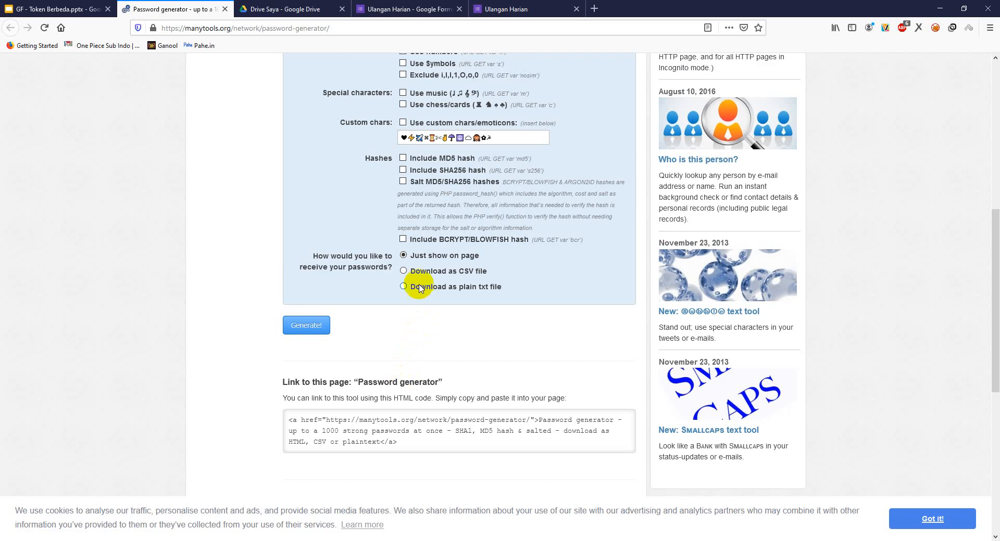
pyautogui.click(402, 271)
pyautogui.click(312, 325)
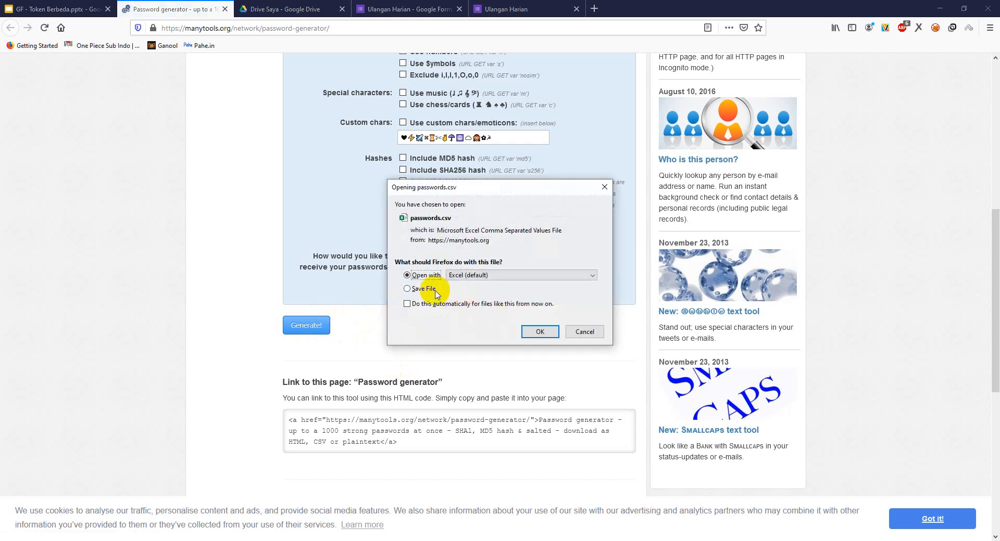
# - Save passwords.csv, then regenerate the download and open it in Excel
pyautogui.click(419, 288)
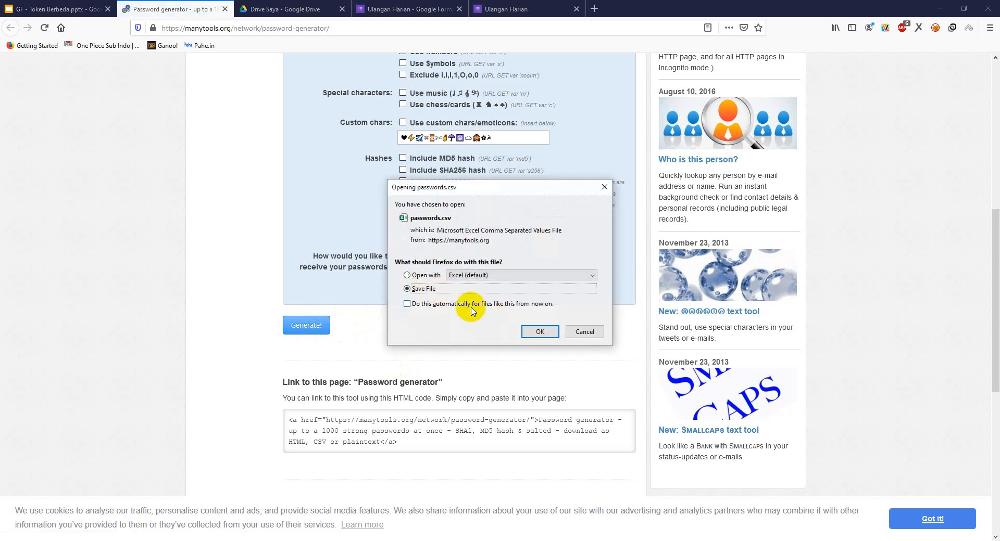
pyautogui.click(540, 332)
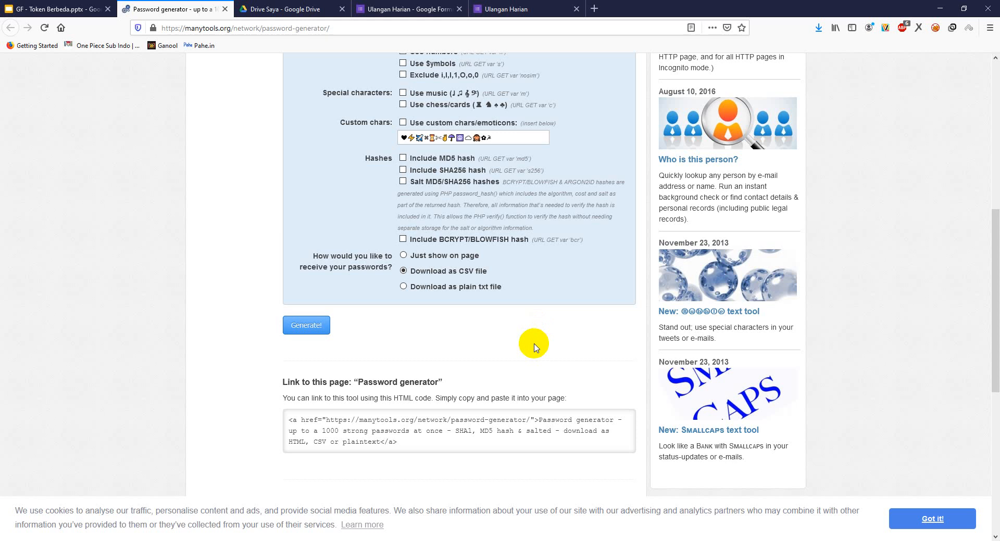
pyautogui.click(303, 328)
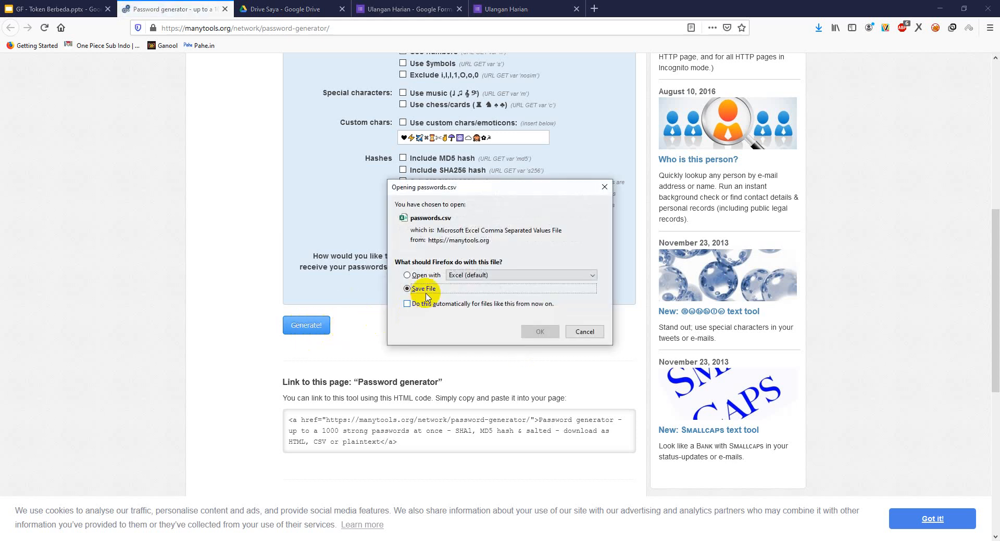
pyautogui.click(430, 278)
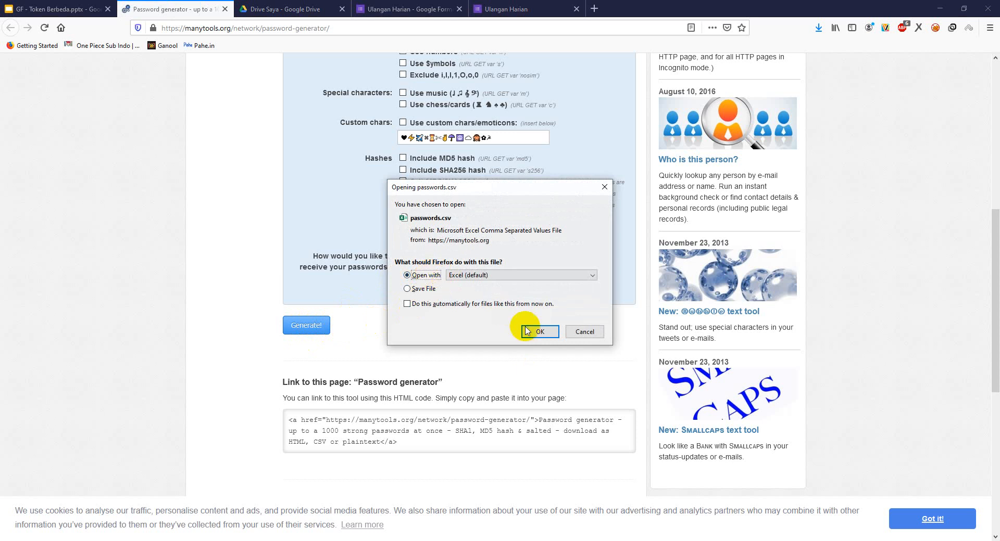
pyautogui.click(539, 333)
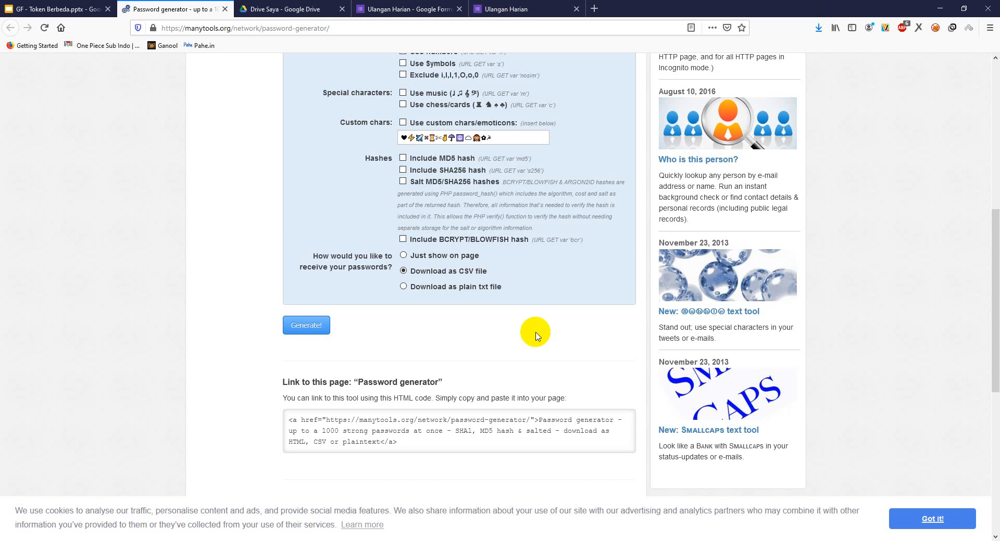
pyautogui.hotkey('alt', 'Tab')
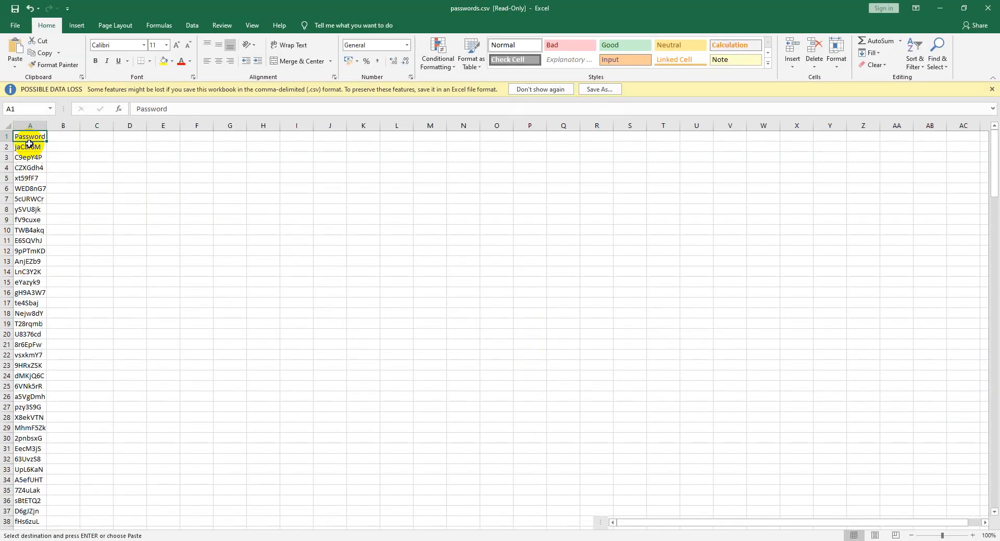
# - Browse the password list down to row 201 and permanently dismiss the data-loss warning
pyautogui.click(30, 147)
pyautogui.click(29, 180)
pyautogui.click(27, 219)
pyautogui.click(27, 253)
pyautogui.click(28, 295)
pyautogui.scroll(-20, 28, 295)
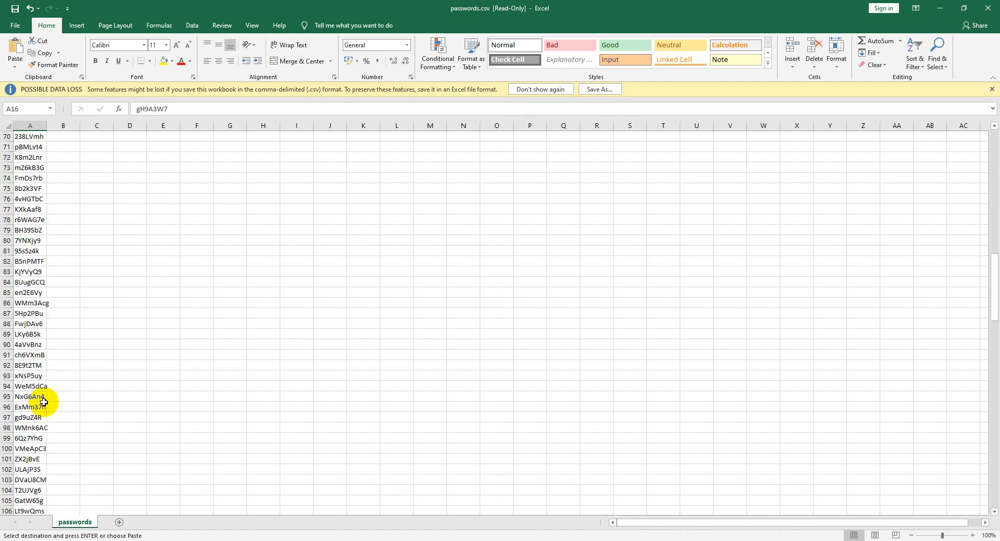
pyautogui.scroll(-20, 38, 439)
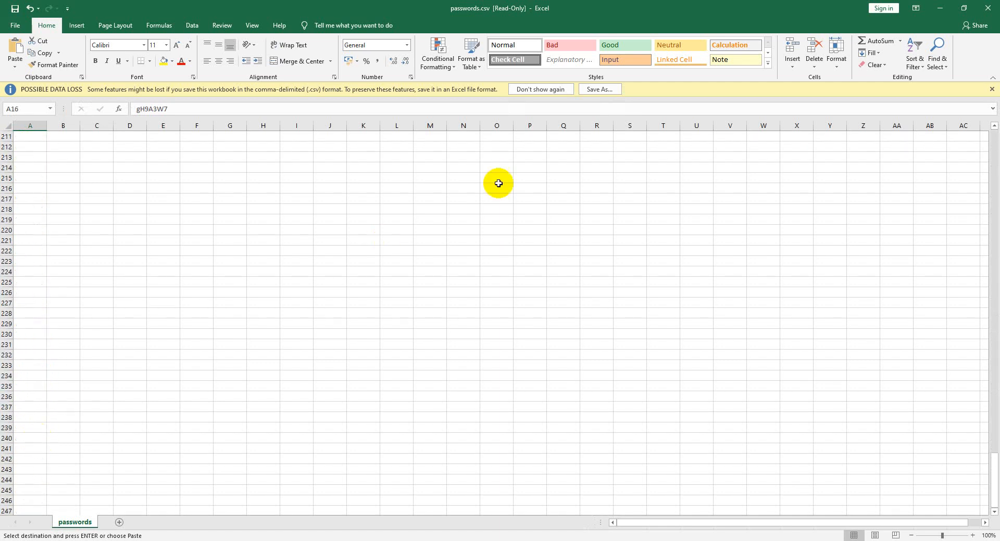
pyautogui.click(547, 89)
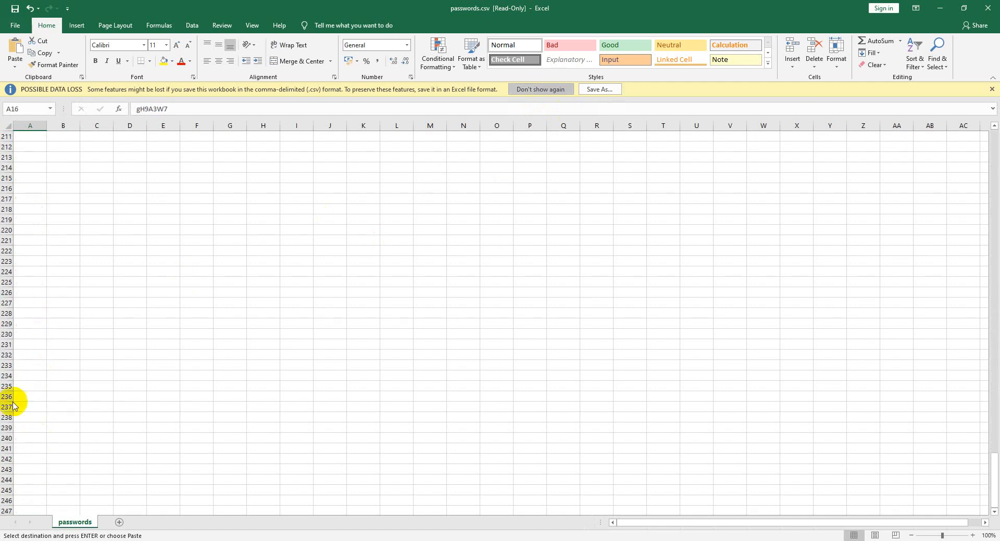
pyautogui.scroll(13, 52, 313)
pyautogui.scroll(-5, 52, 312)
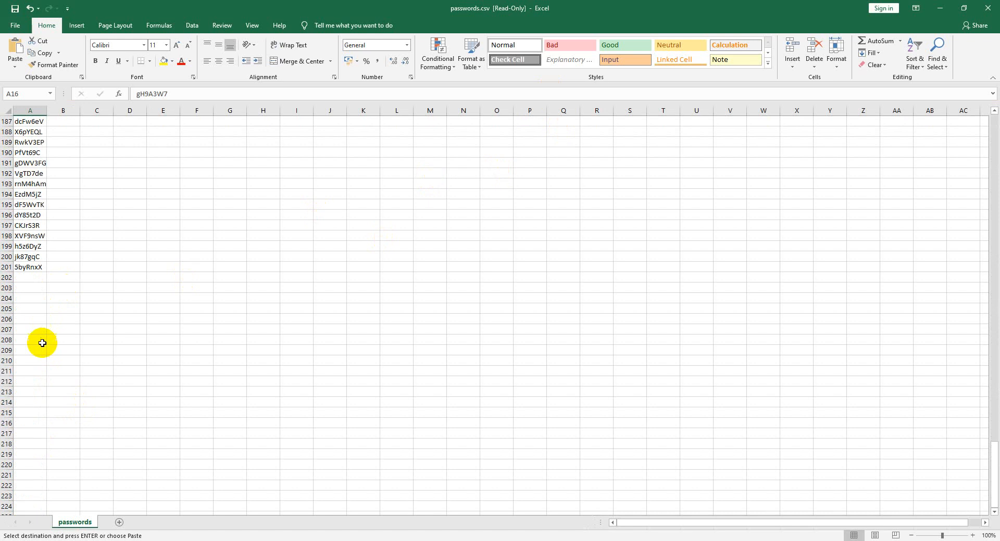
pyautogui.click(30, 269)
pyautogui.scroll(20, 34, 267)
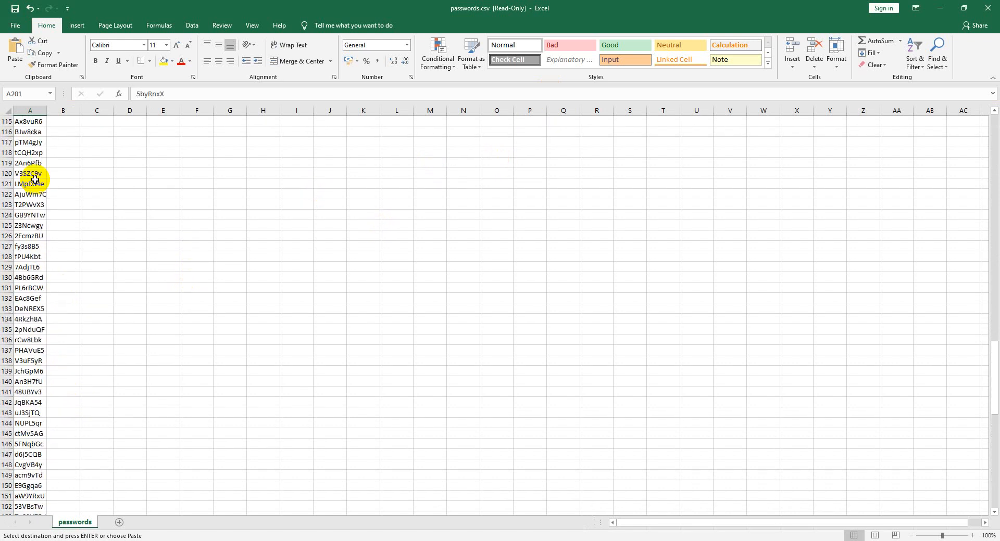
# - Select column A and open its context menu, then dismiss it without choosing anything
pyautogui.click(30, 112)
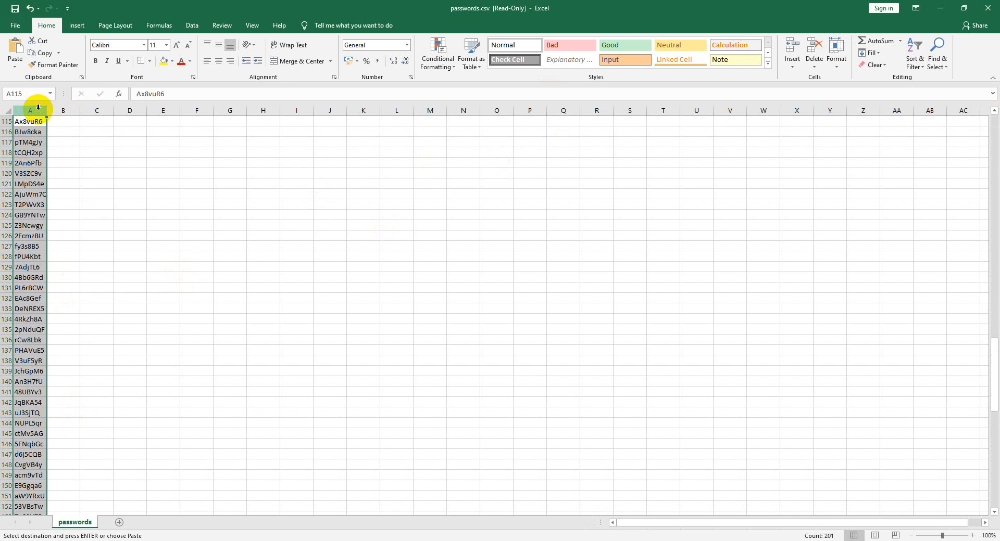
pyautogui.rightClick(38, 108)
pyautogui.click(241, 190)
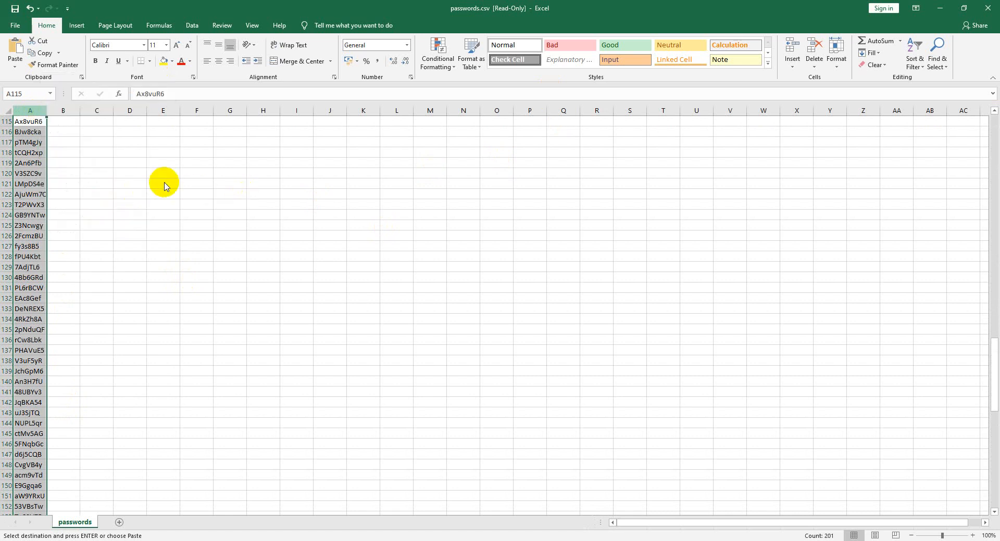
pyautogui.scroll(20, 52, 130)
pyautogui.scroll(4, 106, 193)
pyautogui.click(37, 111)
pyautogui.rightClick(37, 113)
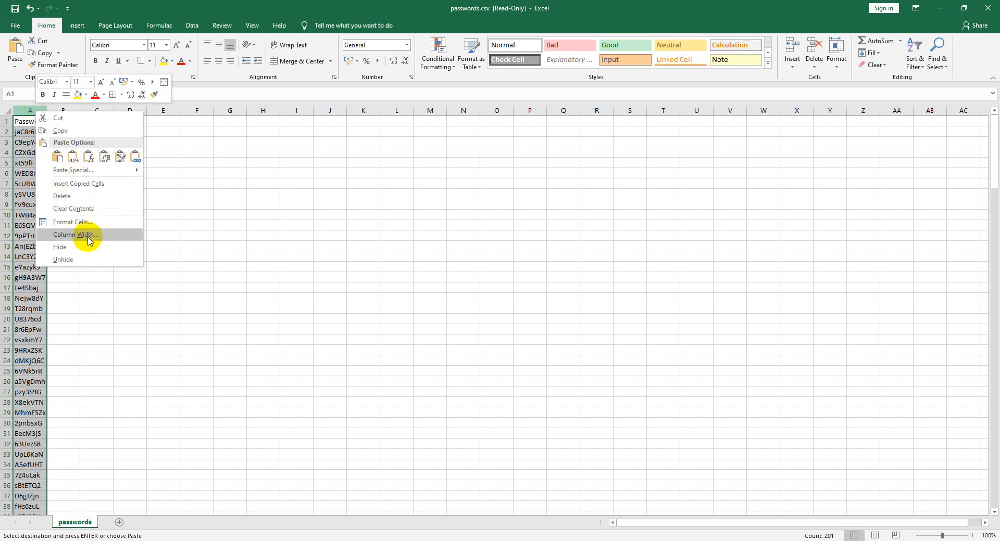
pyautogui.press('Escape')
# - Copy the Password header and all passwords, cells A1 through A201
pyautogui.click(35, 123)
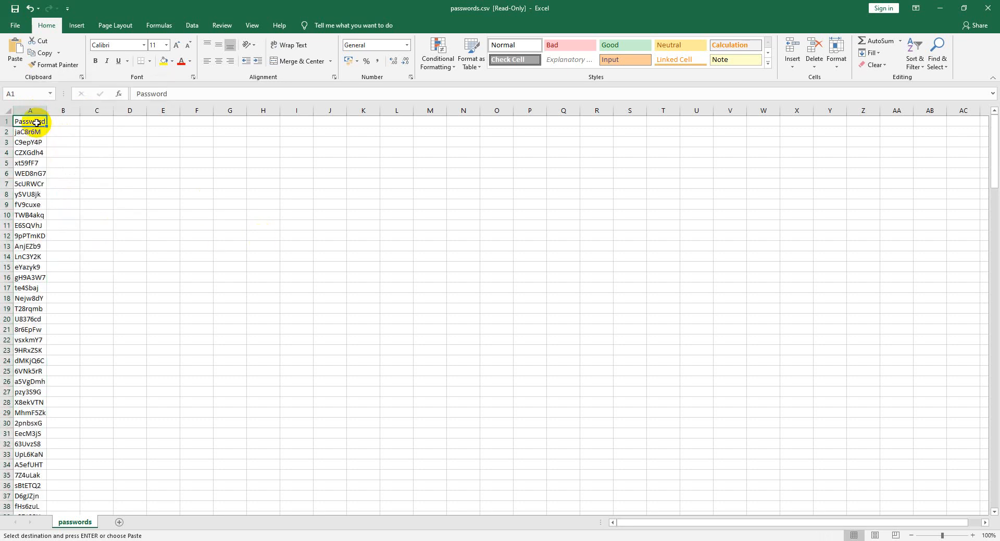
pyautogui.scroll(-20, 49, 235)
pyautogui.scroll(-20, 42, 446)
pyautogui.scroll(4, 23, 346)
pyautogui.keyDown('shift'); pyautogui.click(29, 298); pyautogui.keyUp('shift')
pyautogui.hotkey('ctrl', 'c')
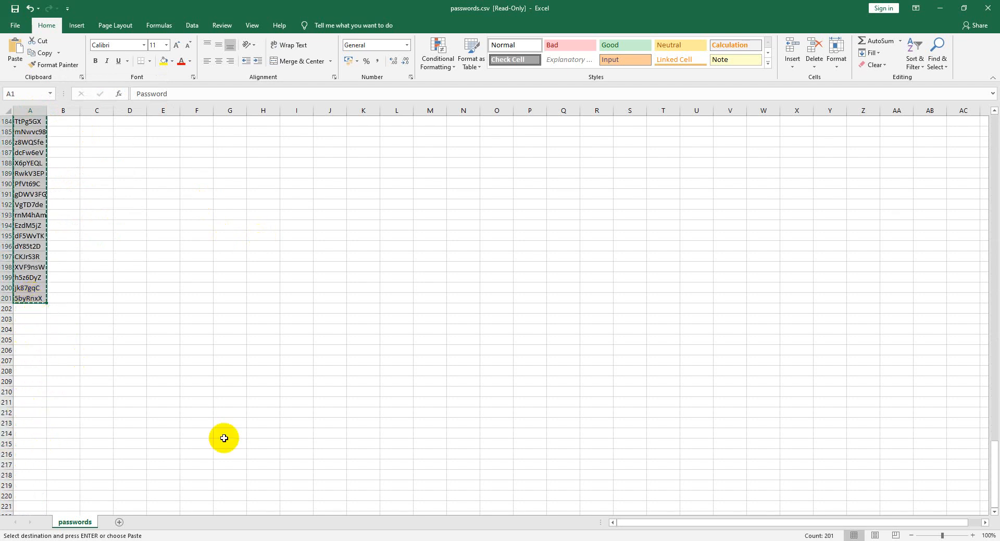
pyautogui.click(523, 540)
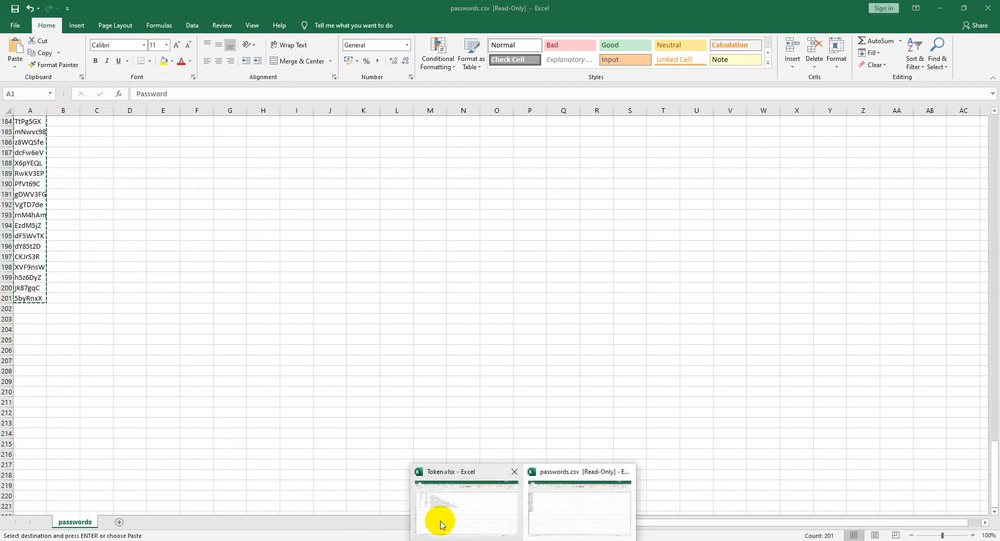
# - Paste the password list at B2 of Token.xlsx Sheet2, then undo the paste
pyautogui.click(453, 505)
pyautogui.click(104, 522)
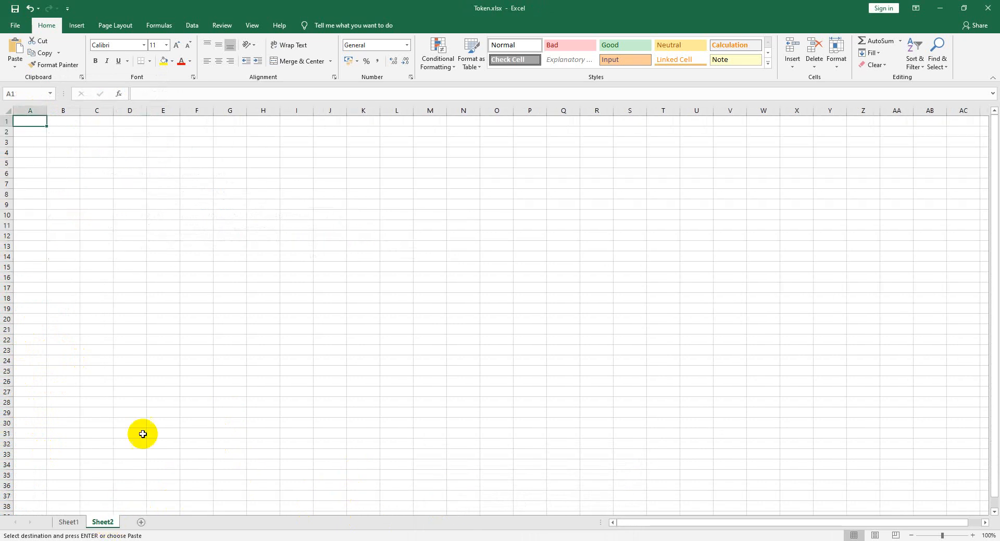
pyautogui.click(54, 133)
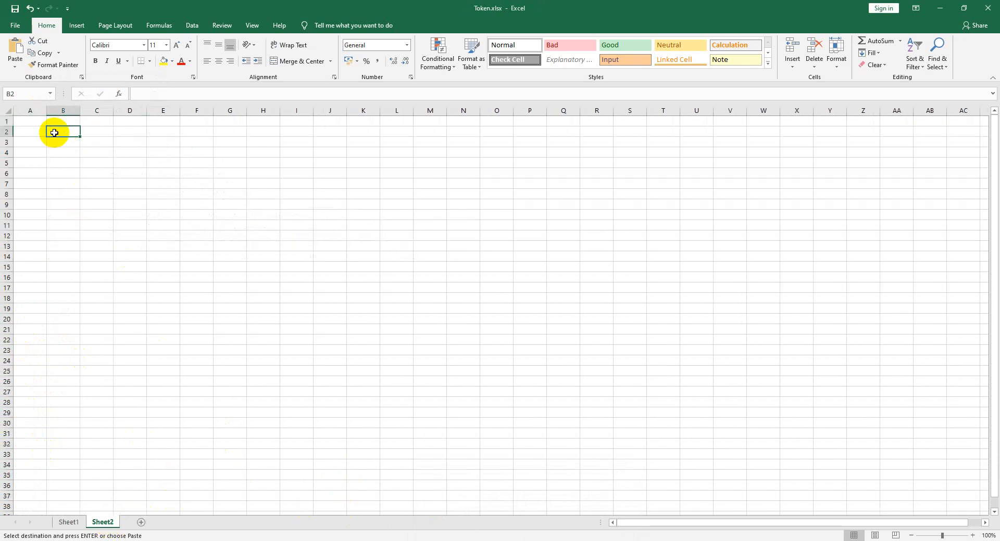
pyautogui.hotkey('ctrl', 'v')
pyautogui.moveTo(79, 114); pyautogui.dragTo(97, 114)
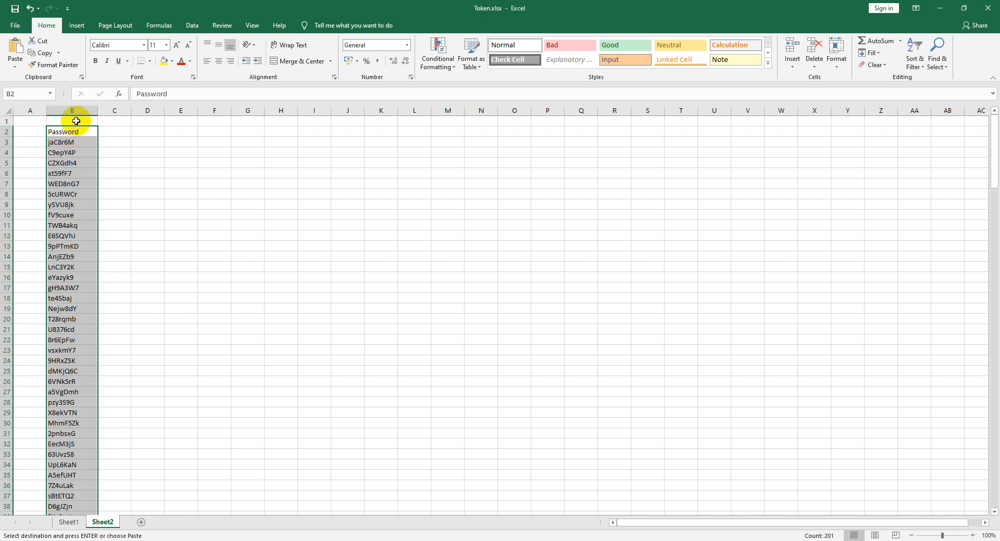
pyautogui.hotkey('ctrl', 'z')
pyautogui.hotkey('ctrl', 'z')
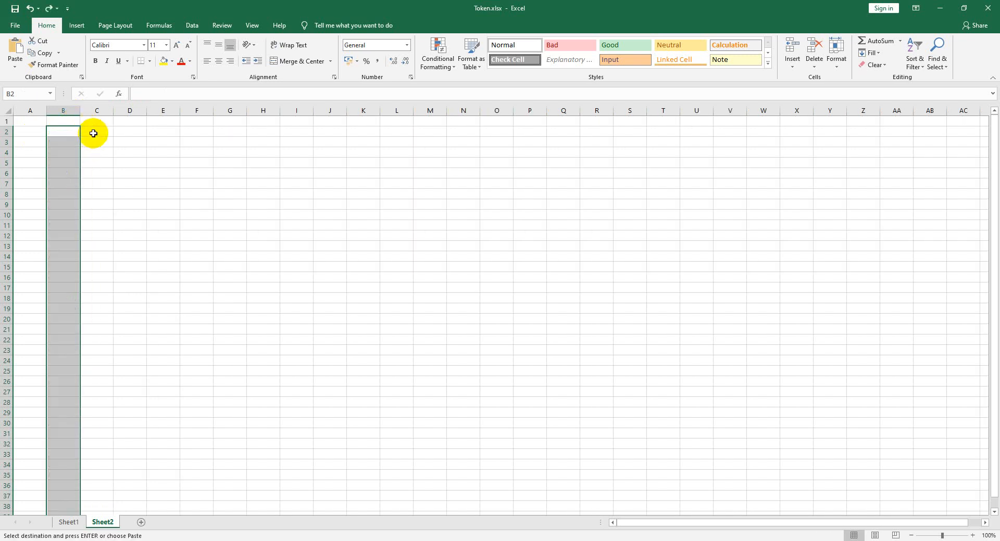
# - Paste the password list starting at C1 instead, and type 'Nama Siswa' in B1
pyautogui.click(92, 134)
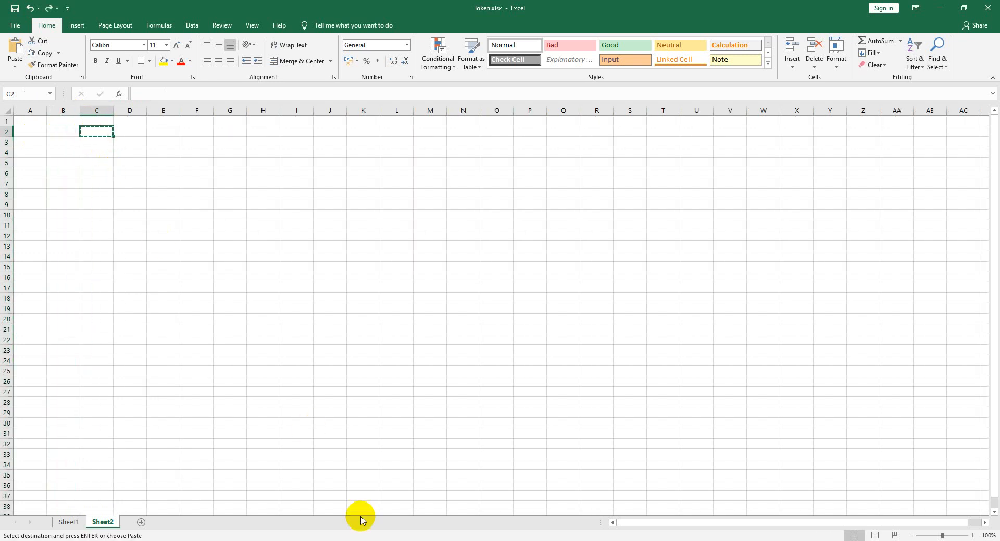
pyautogui.click(556, 519)
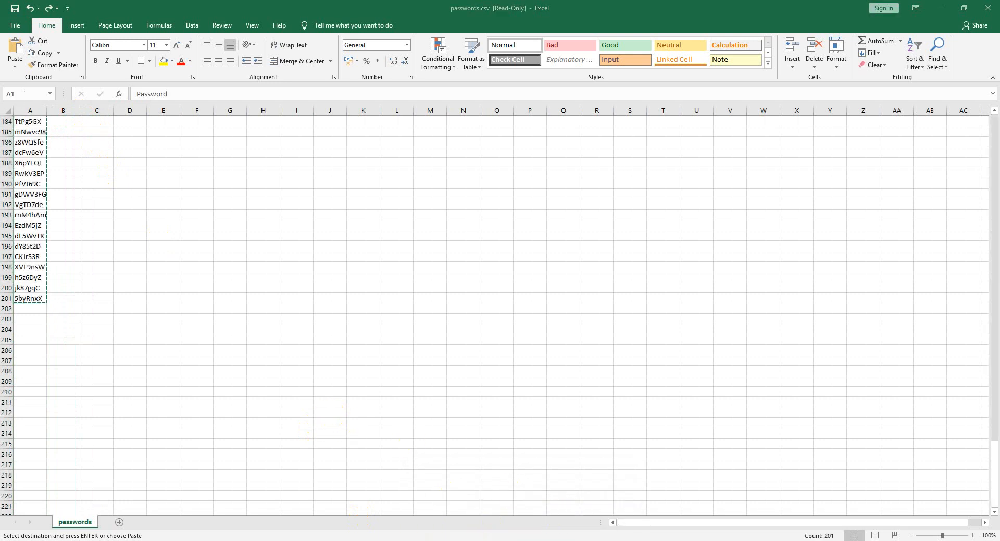
pyautogui.click(486, 520)
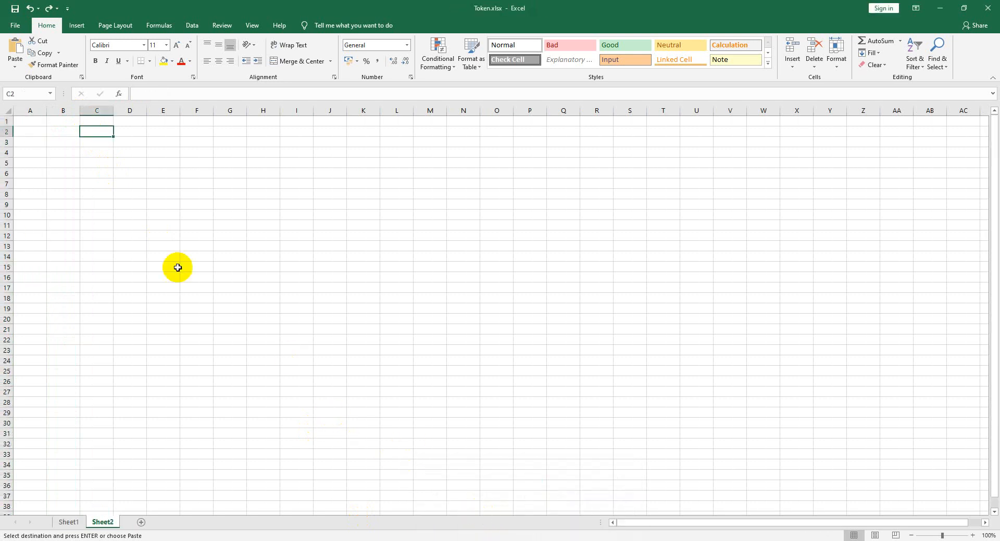
pyautogui.click(97, 121)
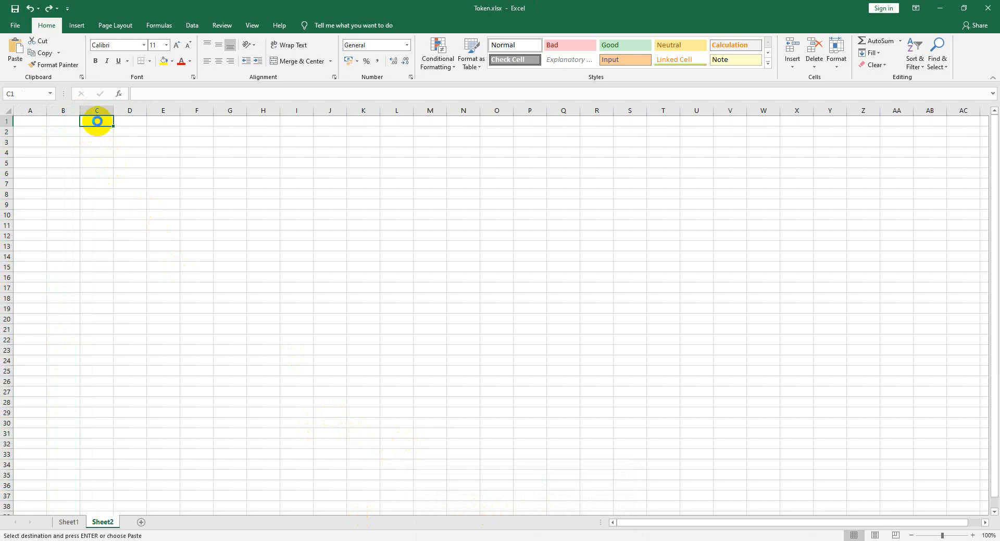
pyautogui.hotkey('ctrl', 'v')
pyautogui.click(62, 123)
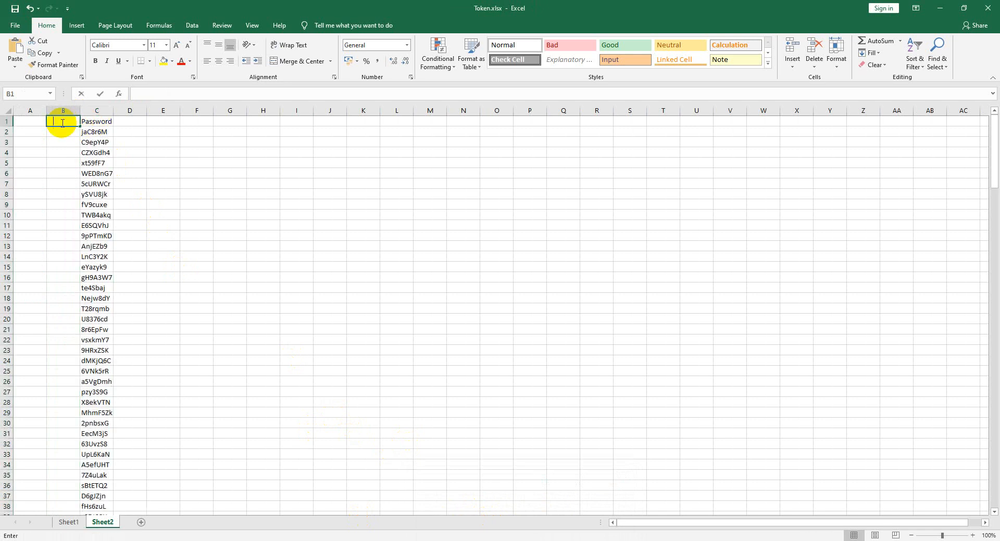
pyautogui.write('Nama Siswa')
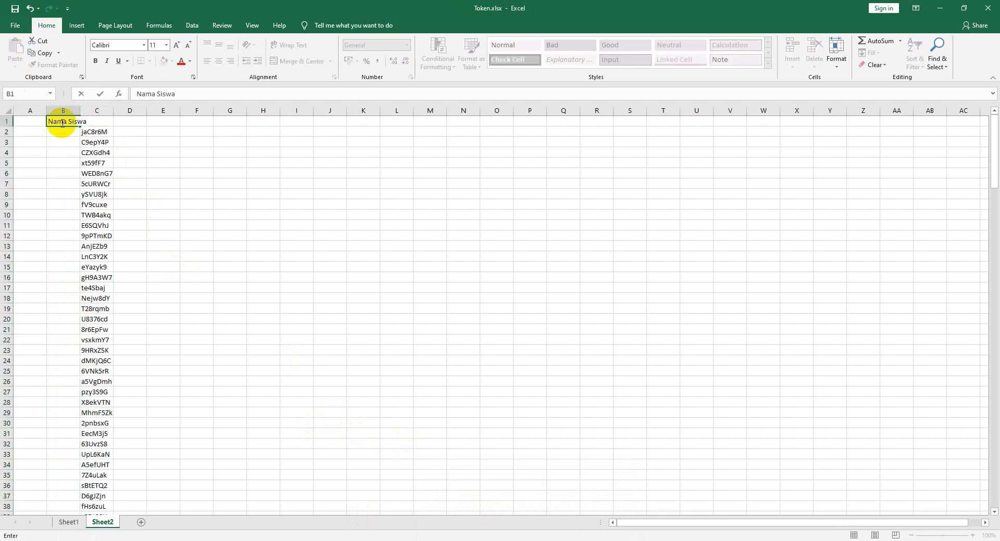
pyautogui.press('Return')
pyautogui.moveTo(80, 111); pyautogui.dragTo(88, 110)
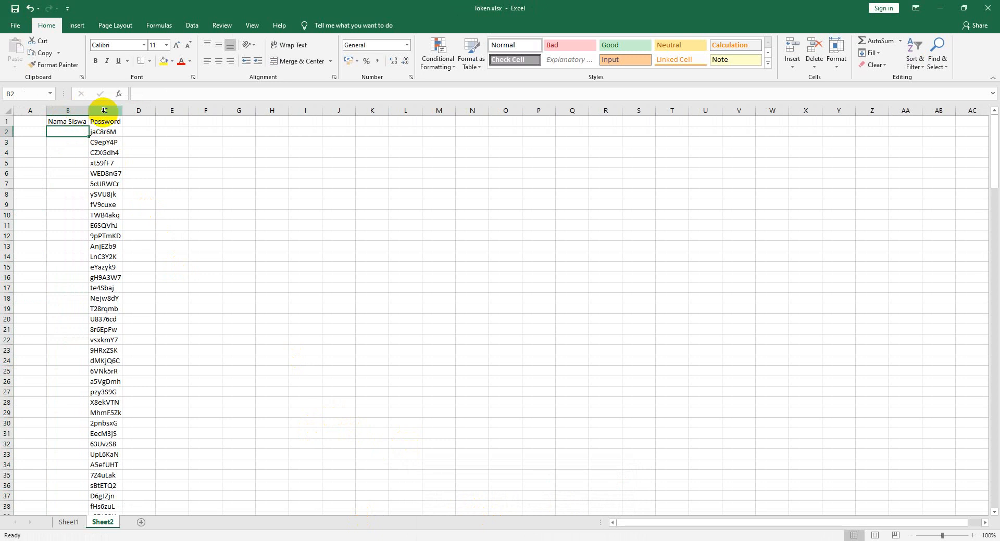
pyautogui.write('S')
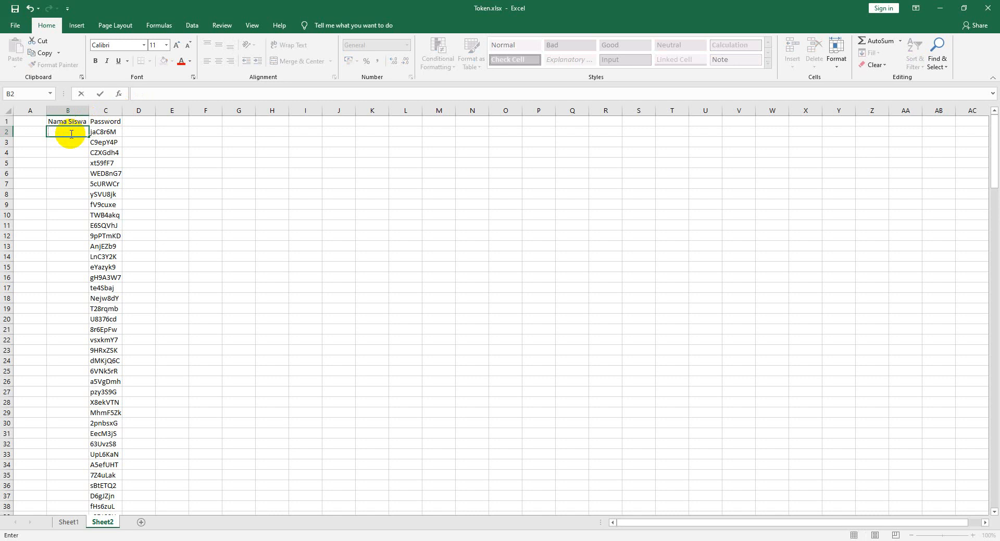
pyautogui.write('iswa1')
pyautogui.press('Return')
pyautogui.write('Siswa1')
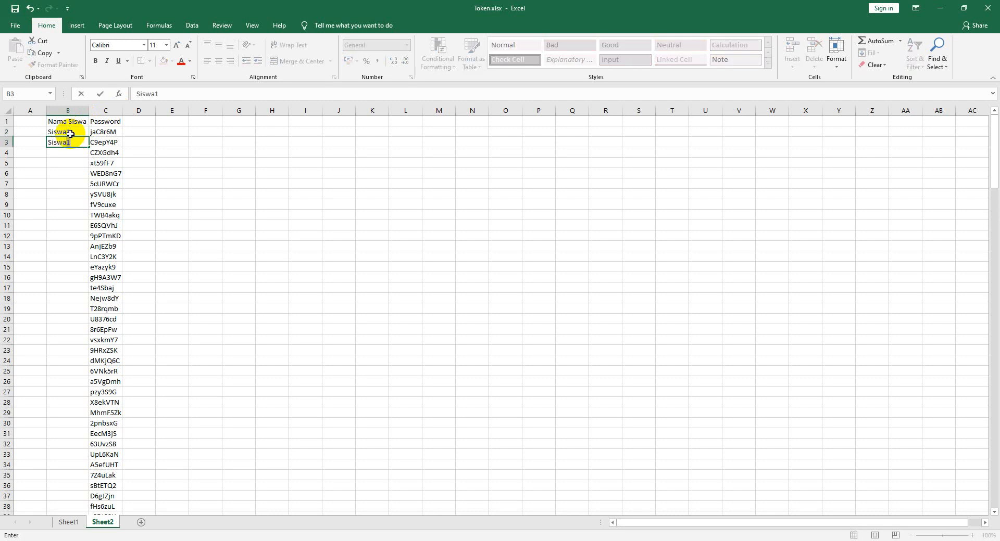
pyautogui.press('Return')
pyautogui.moveTo(73, 133); pyautogui.dragTo(73, 142)
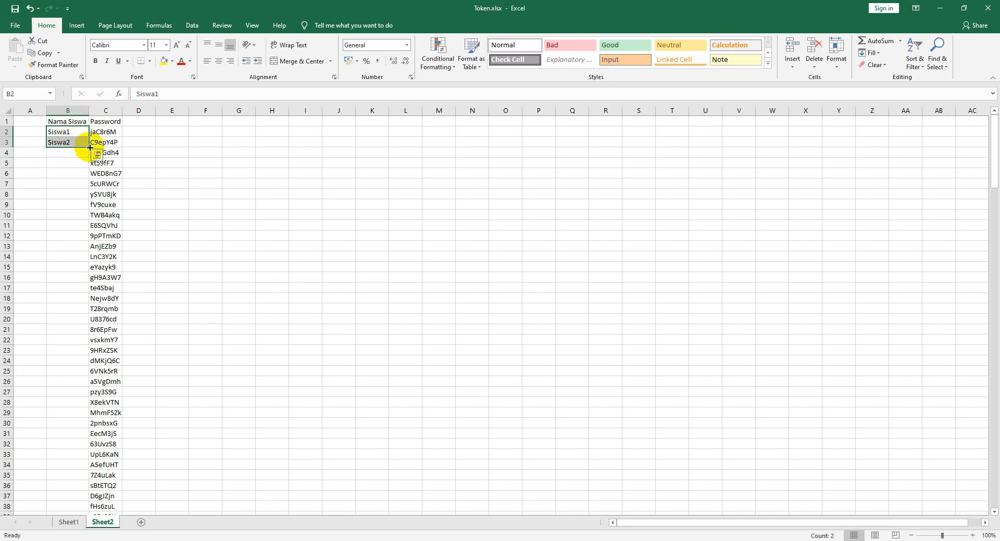
pyautogui.doubleClick(90, 147)
pyautogui.scroll(-12, 89, 313)
pyautogui.scroll(-20, 80, 378)
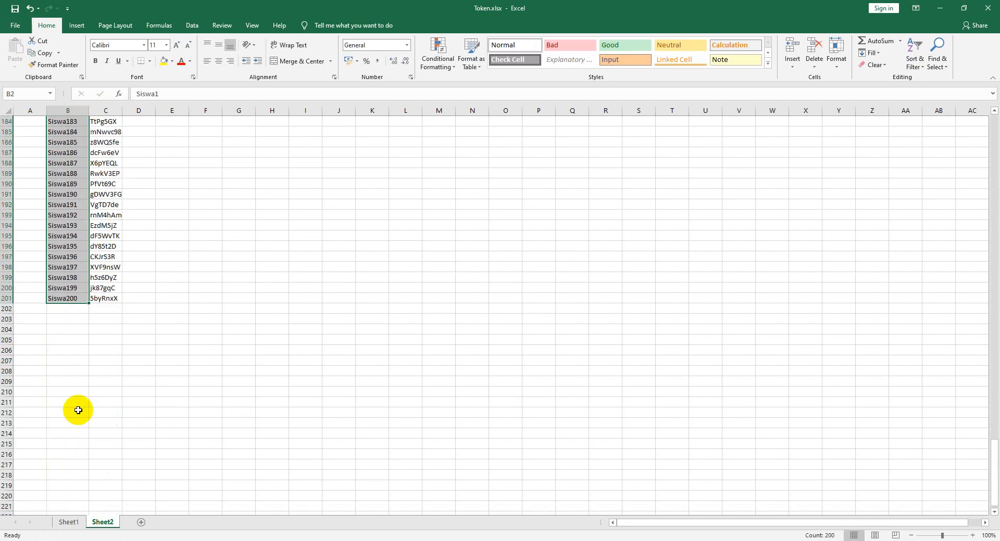
pyautogui.scroll(-6, 79, 410)
pyautogui.scroll(3, 73, 390)
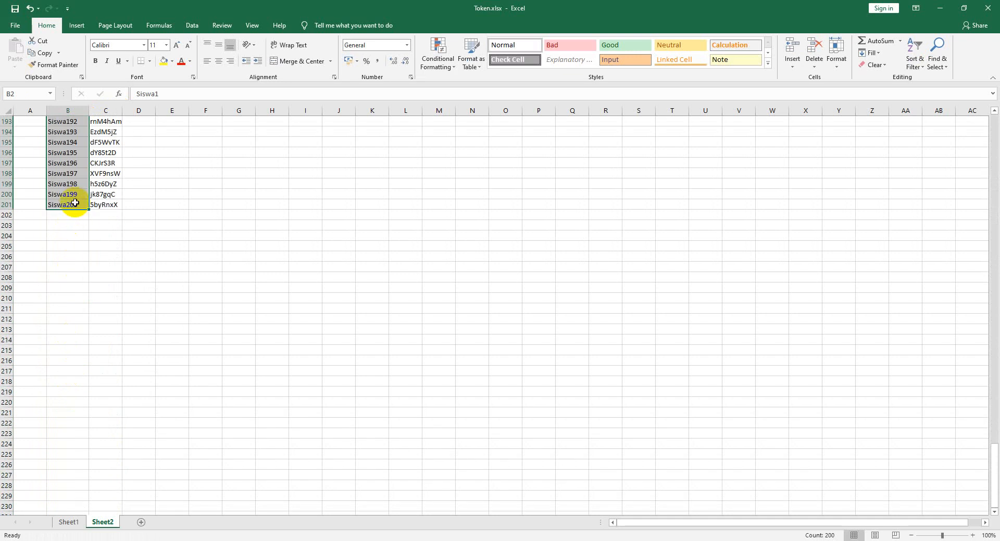
pyautogui.scroll(20, 78, 209)
pyautogui.scroll(20, 82, 220)
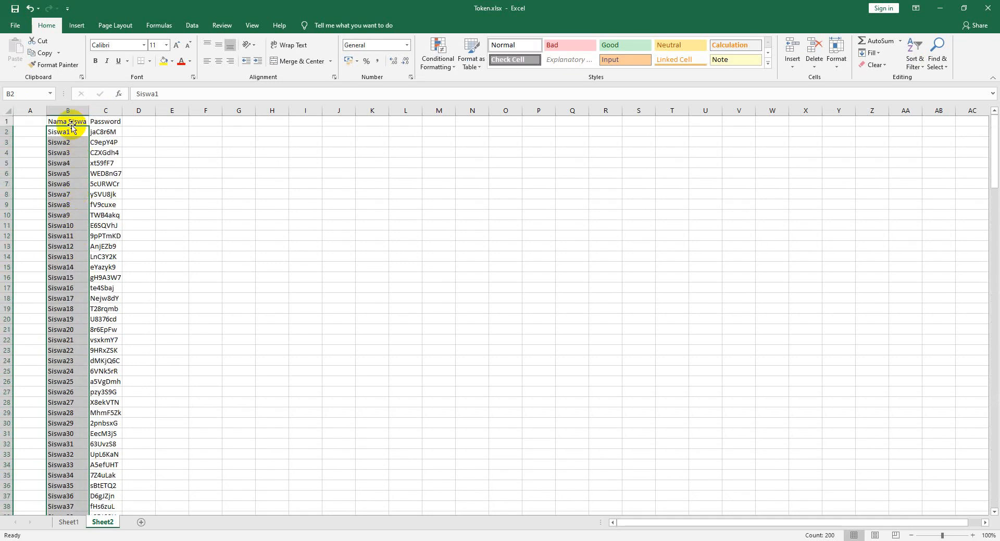
pyautogui.click(111, 134)
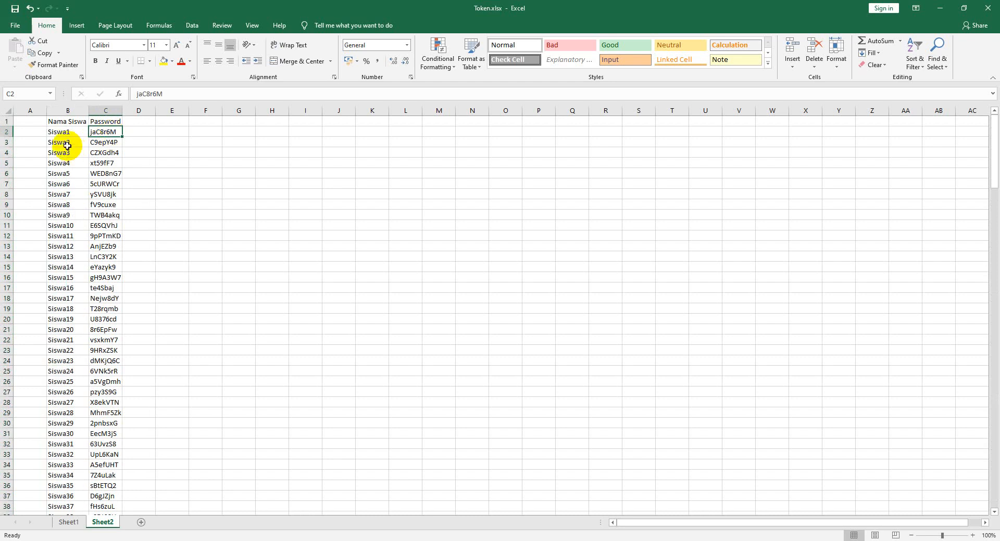
pyautogui.click(116, 141)
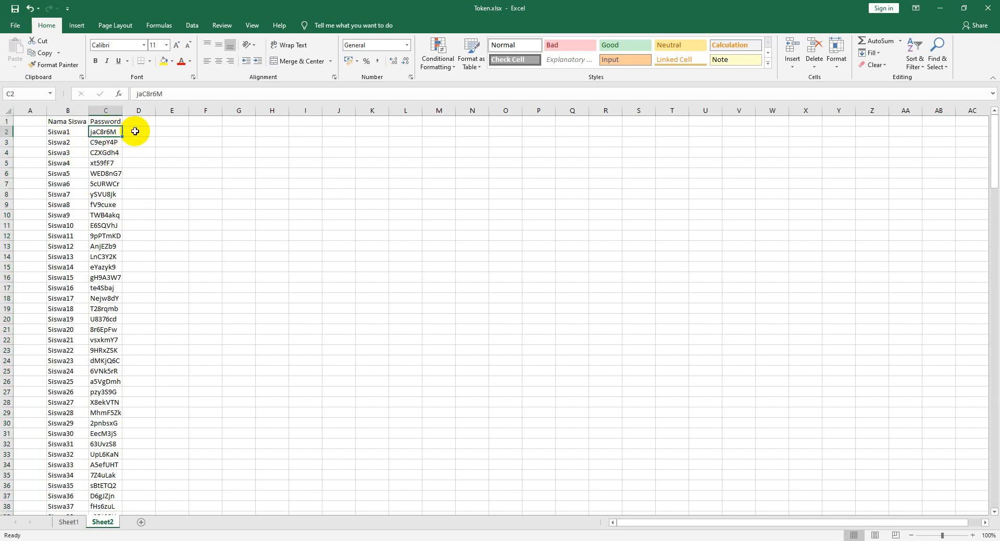
pyautogui.click(135, 131)
pyautogui.scroll(-20, 104, 133)
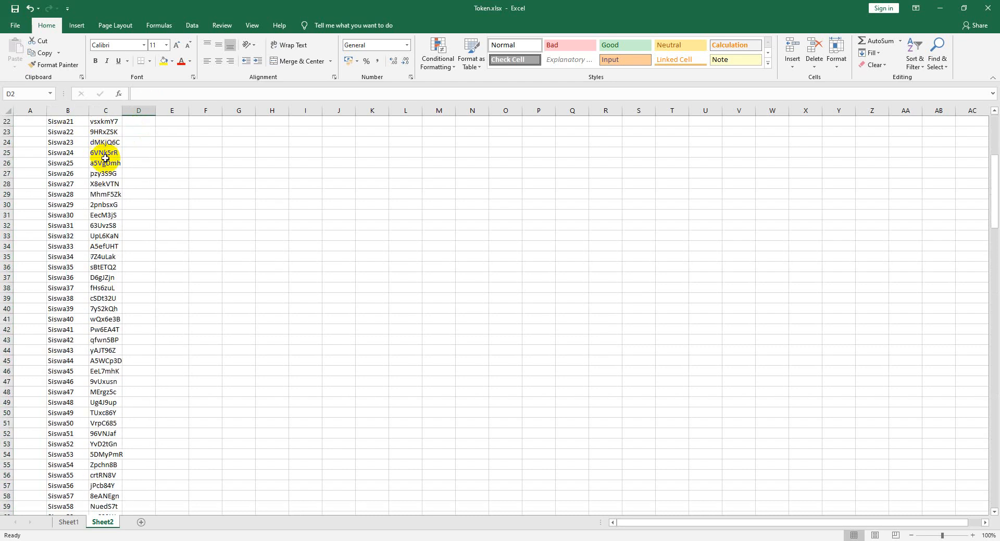
pyautogui.scroll(-8, 117, 323)
pyautogui.scroll(8, 115, 333)
pyautogui.scroll(-9, 115, 333)
pyautogui.scroll(14, 115, 313)
pyautogui.scroll(20, 115, 294)
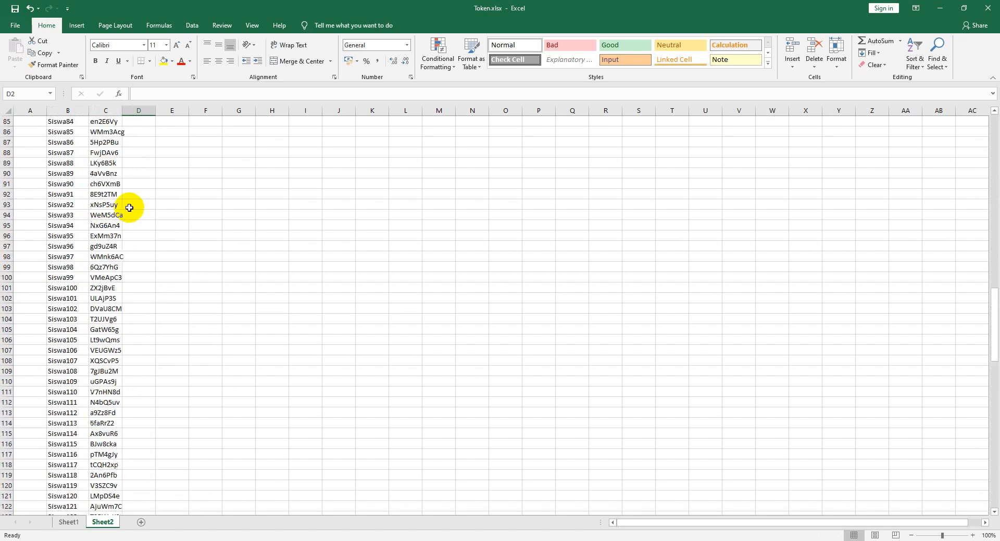
pyautogui.scroll(11, 141, 132)
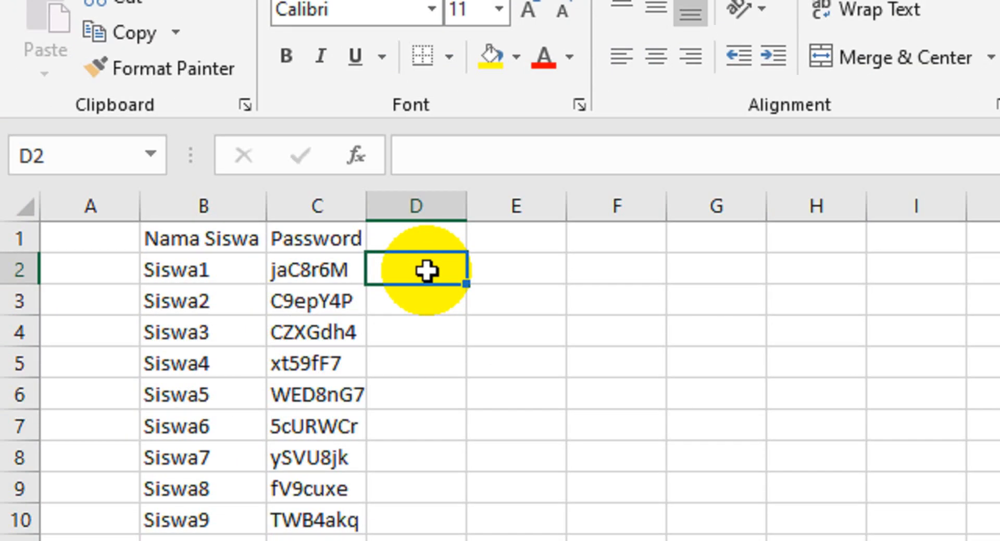
# - Enter =C2 in D2 and the joining formula =D2&" | "&C3 in D3
pyautogui.doubleClick(142, 132)
pyautogui.write('=')
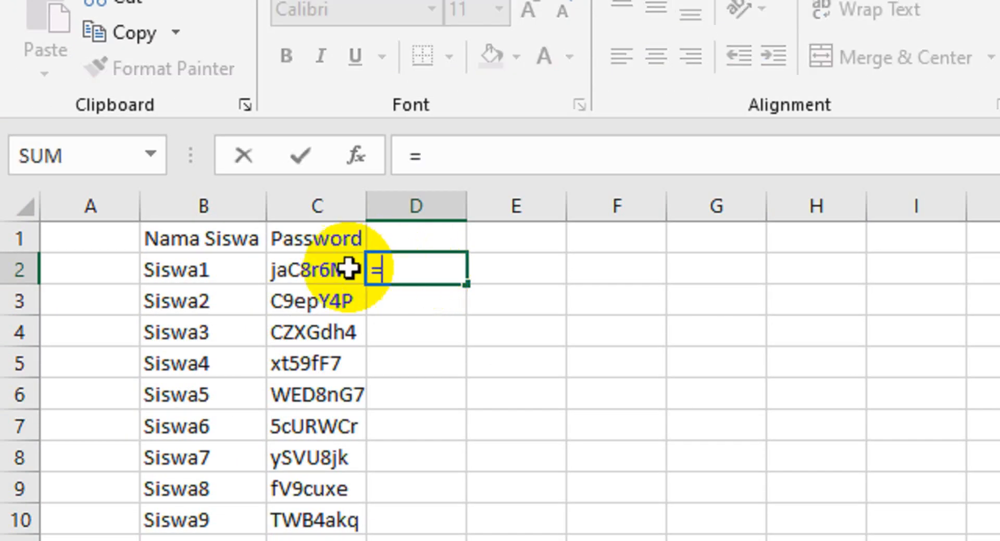
pyautogui.click(326, 272)
pyautogui.press('Return')
pyautogui.click(409, 310)
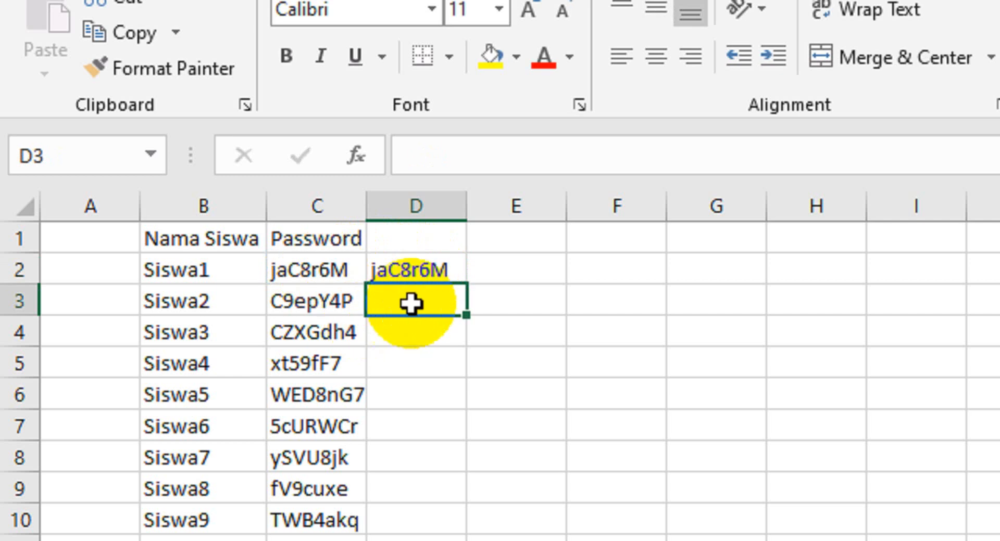
pyautogui.write('=')
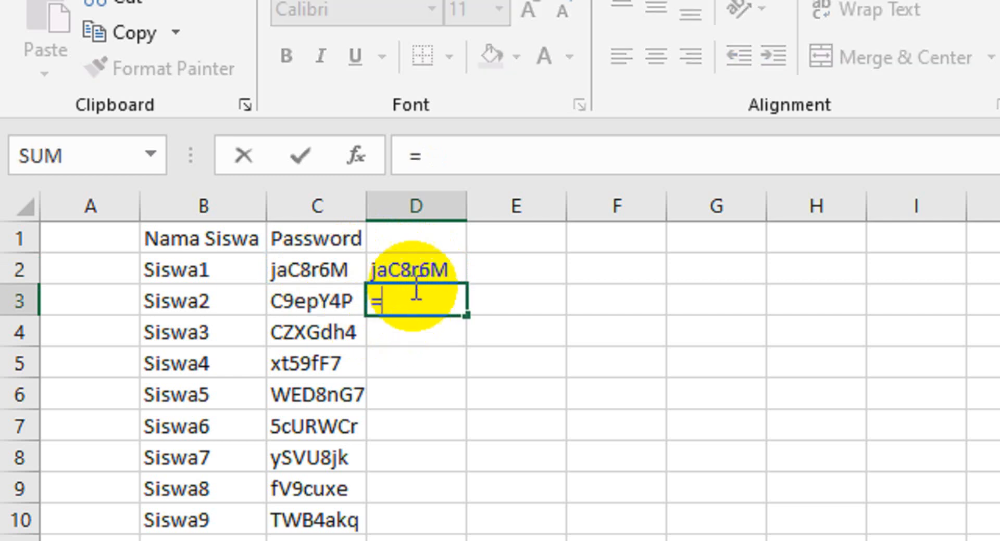
pyautogui.click(424, 262)
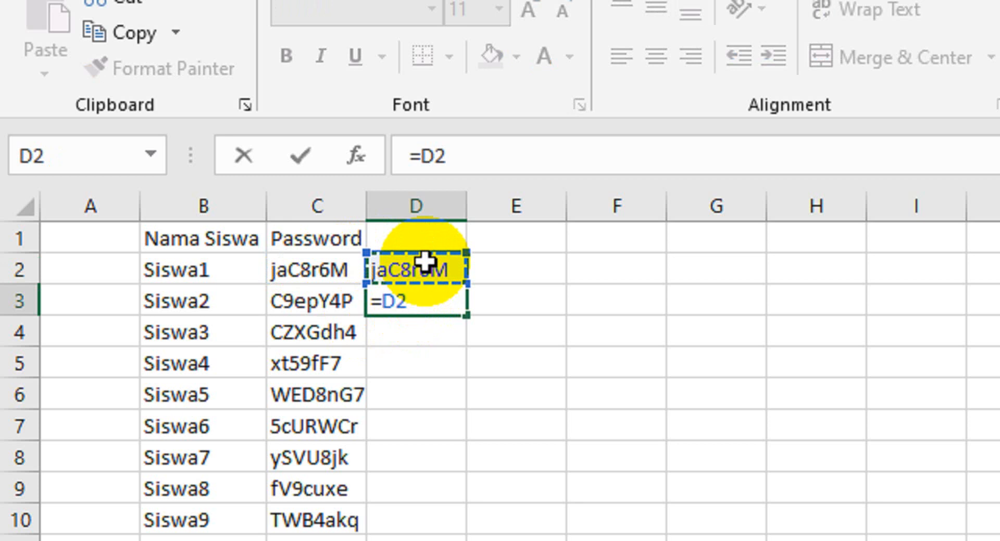
pyautogui.write('&')
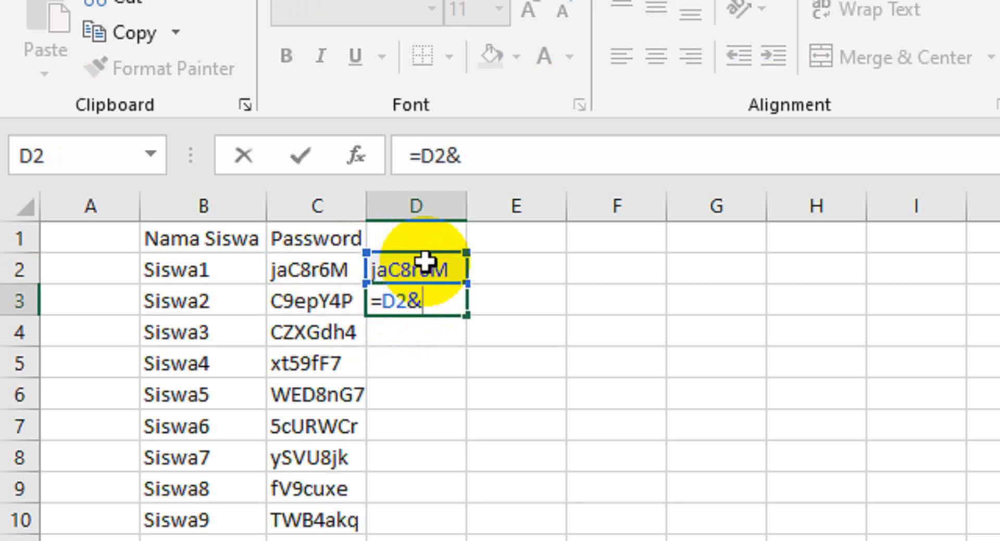
pyautogui.write('" | ')
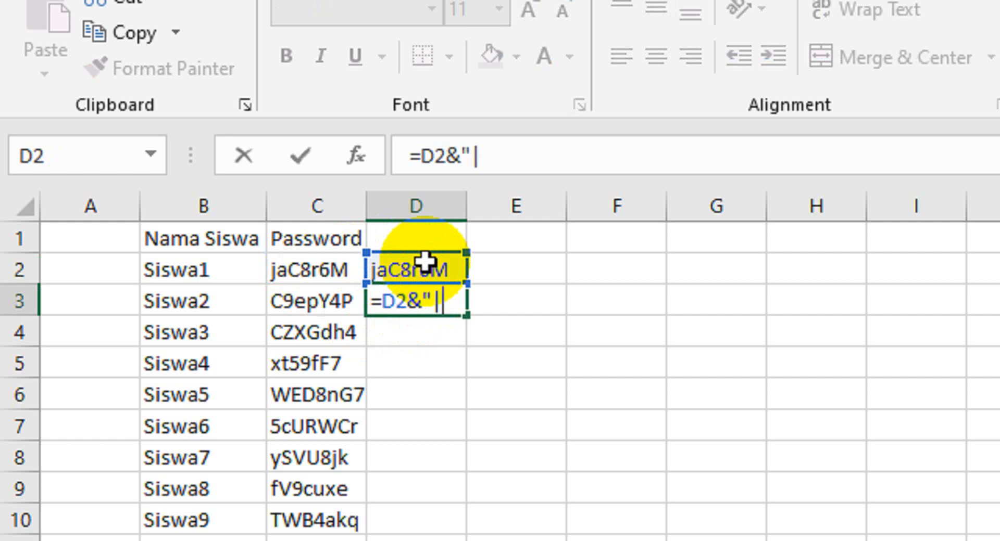
pyautogui.write('"')
pyautogui.write('&')
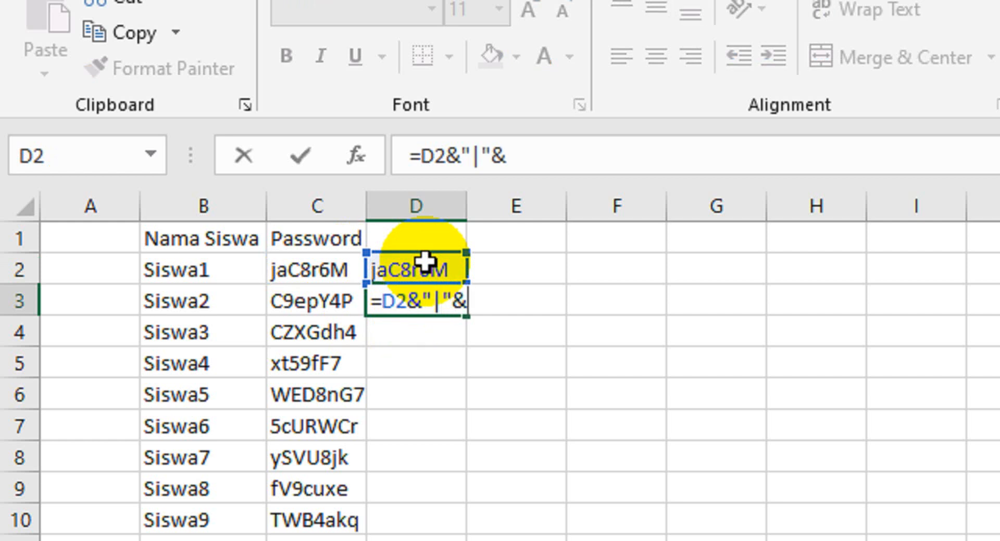
pyautogui.click(317, 294)
pyautogui.press('Return')
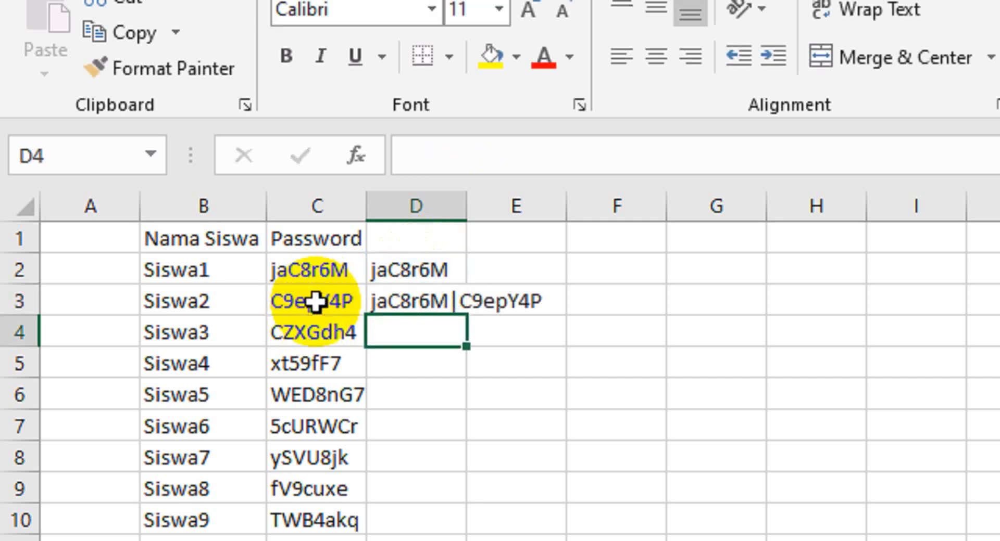
# - Fill the joining formula down column D and copy the combined string in D201
pyautogui.click(410, 301)
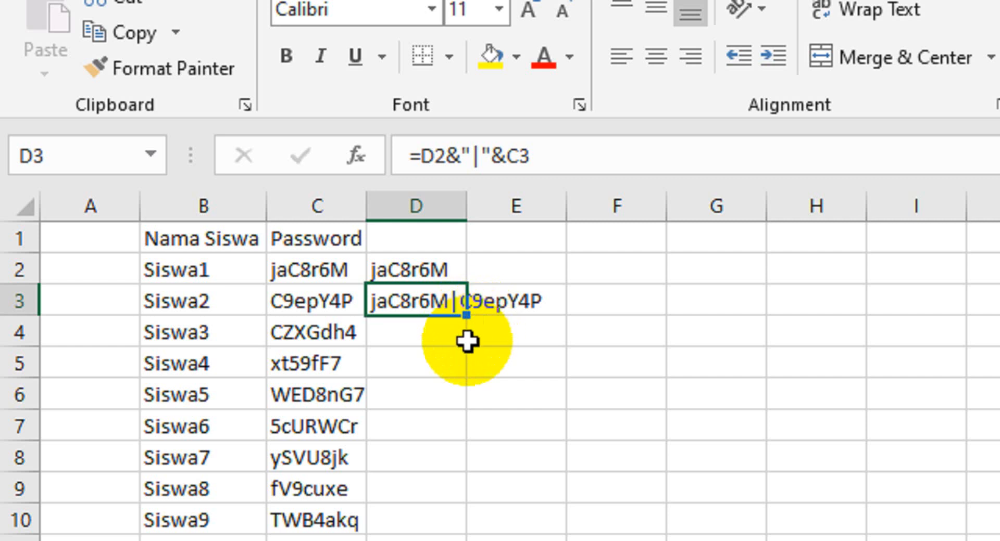
pyautogui.doubleClick(466, 311)
pyautogui.scroll(-12, 511, 399)
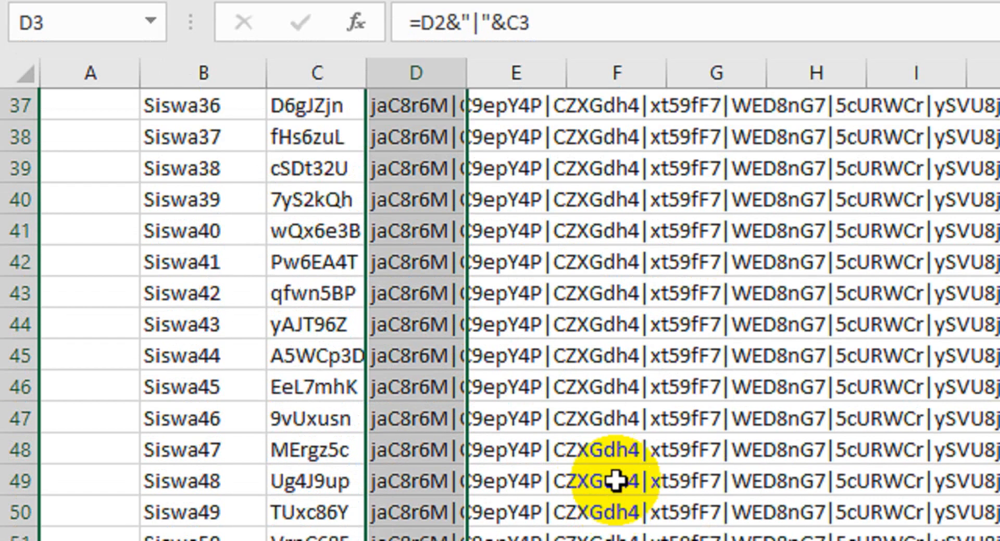
pyautogui.scroll(-20, 615, 481)
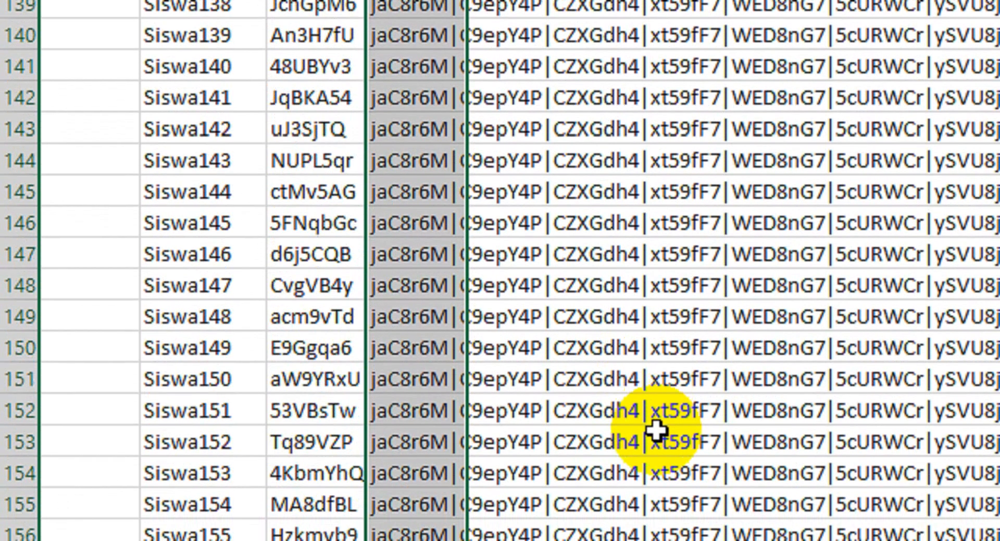
pyautogui.scroll(-19, 657, 430)
pyautogui.scroll(2, 638, 384)
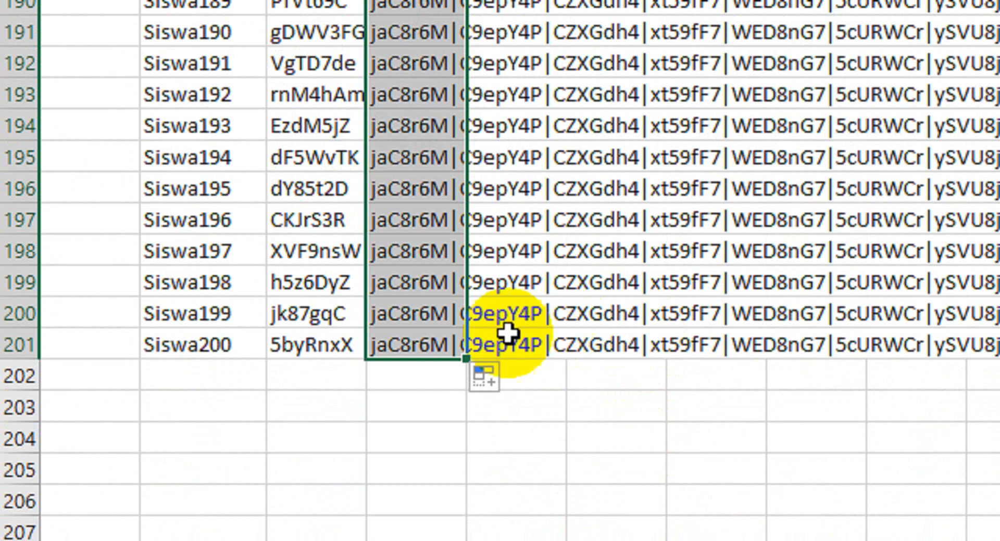
pyautogui.click(436, 348)
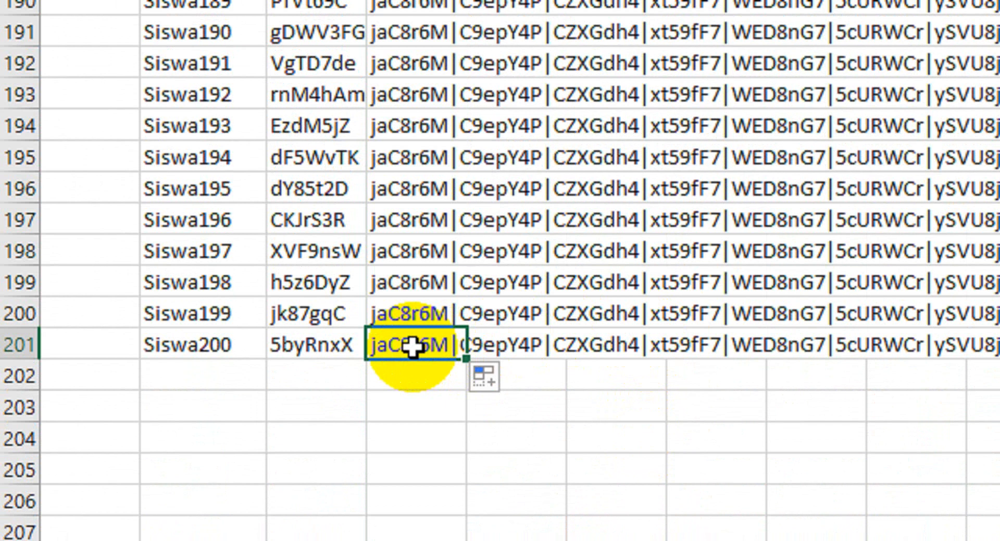
pyautogui.hotkey('ctrl', 'c')
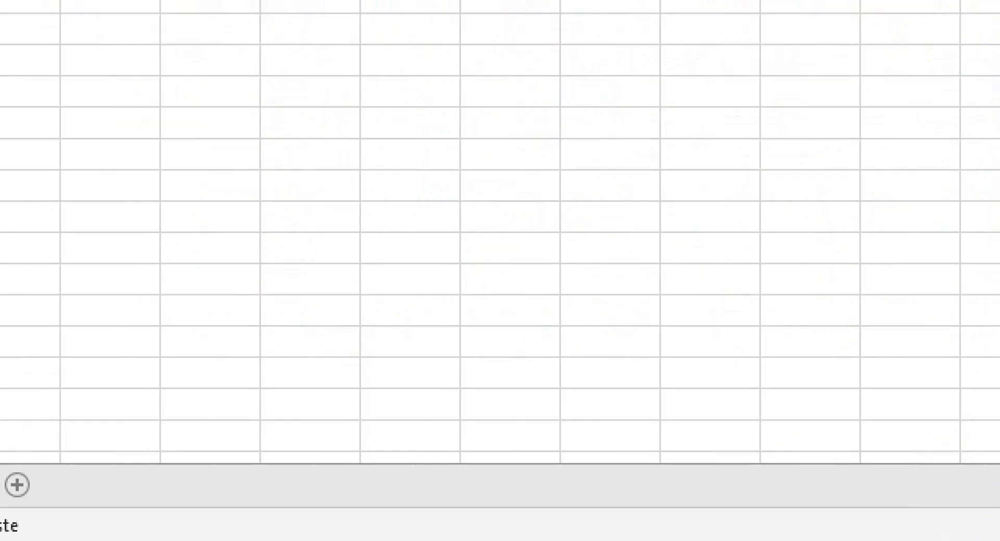
pyautogui.moveTo(785, 539)
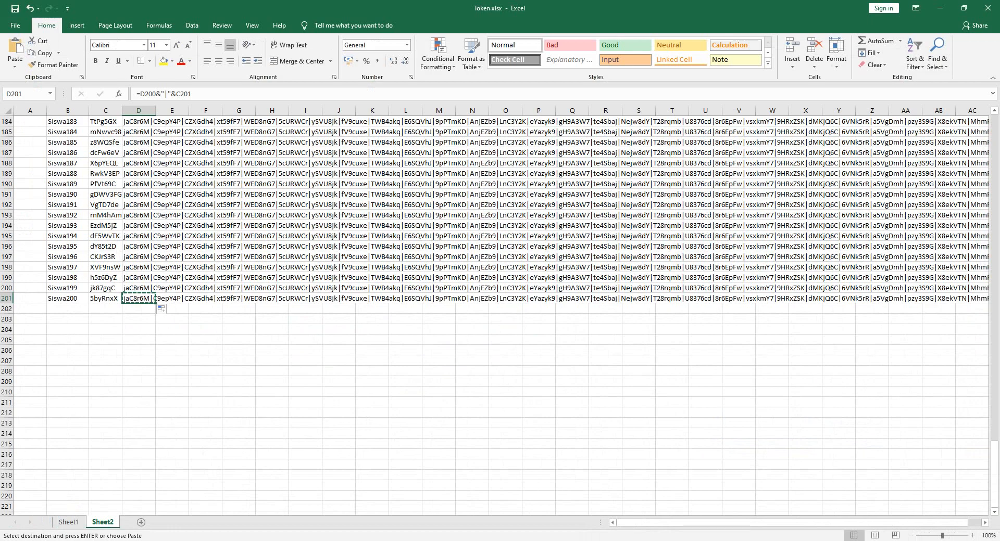
pyautogui.click(769, 496)
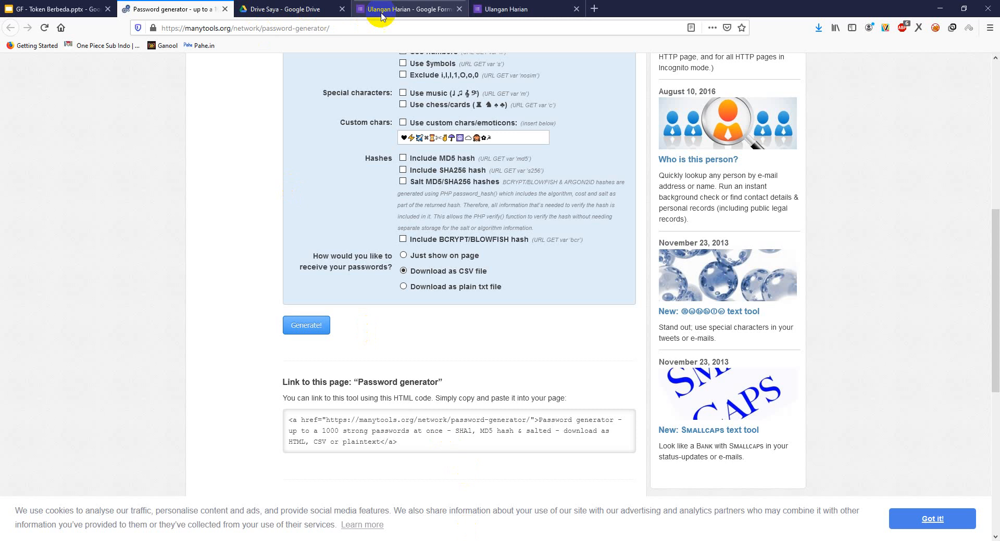
# - Clear the Token question's old regex pattern and paste the new 200-password string
pyautogui.click(401, 7)
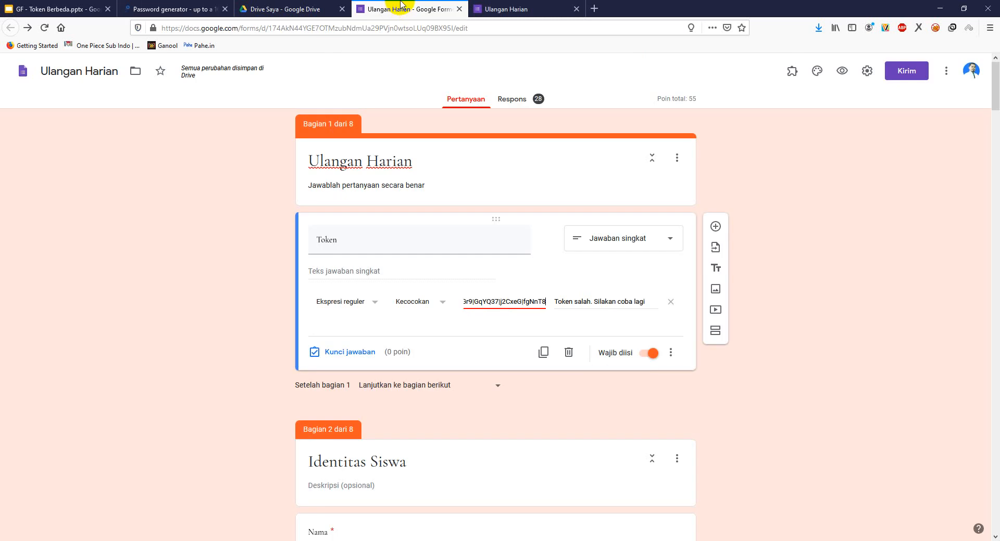
pyautogui.tripleClick(484, 301)
pyautogui.press('BackSpace')
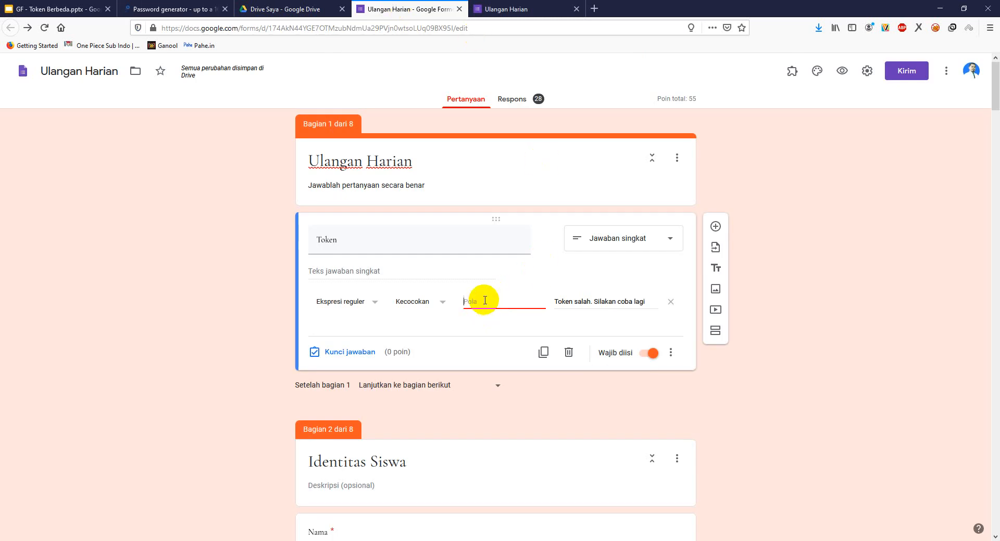
pyautogui.hotkey('ctrl', 'v')
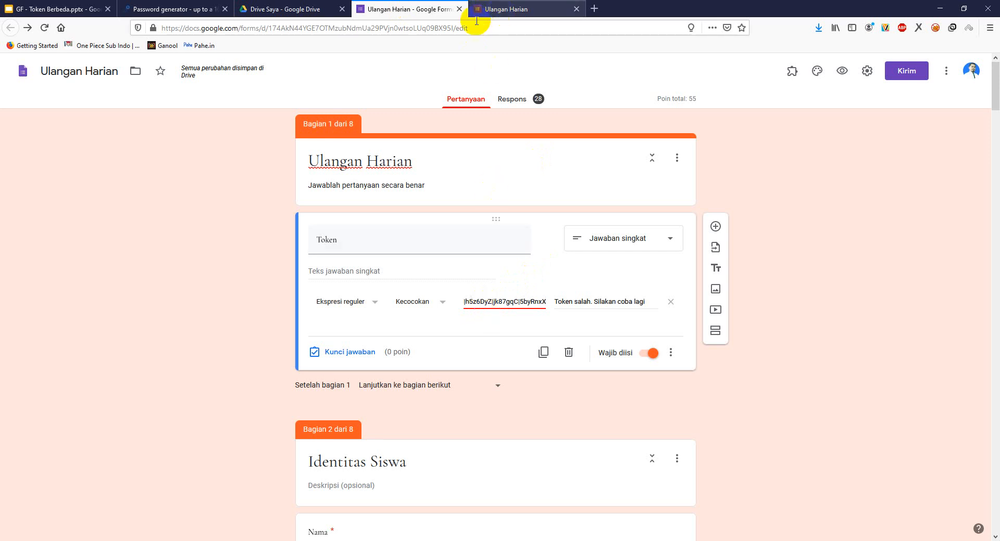
# - Test the current Token answer in the preview, then reload the preview page
pyautogui.click(502, 9)
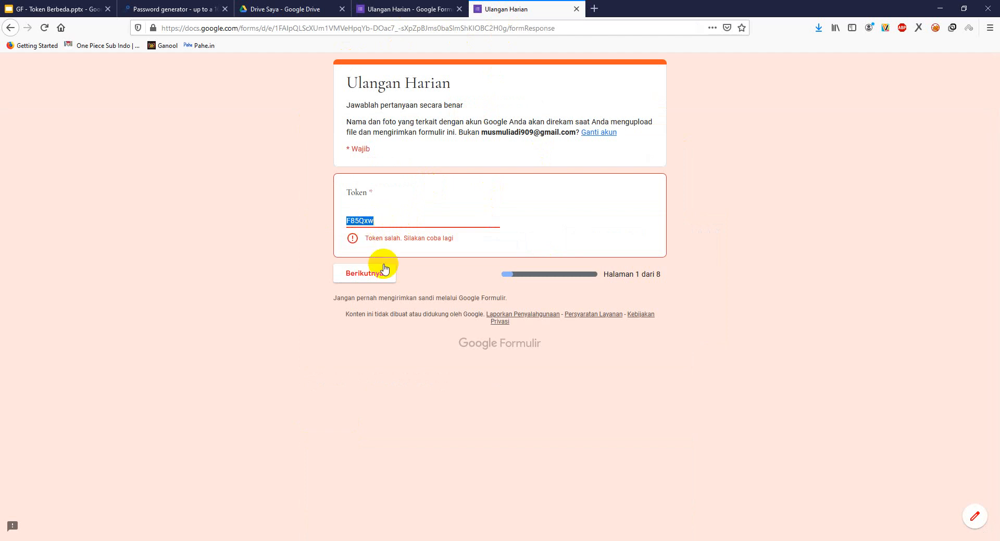
pyautogui.click(378, 279)
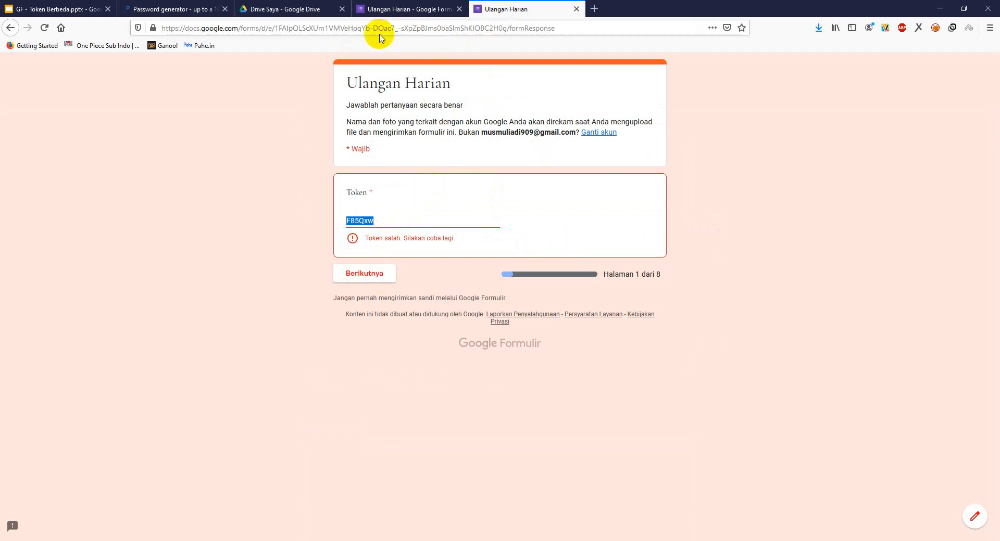
pyautogui.click(60, 28)
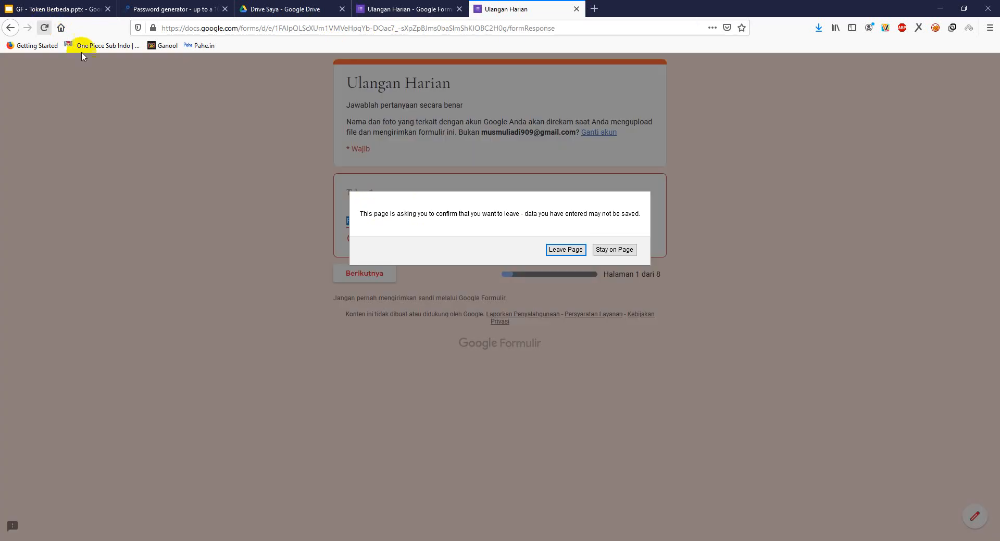
pyautogui.click(565, 249)
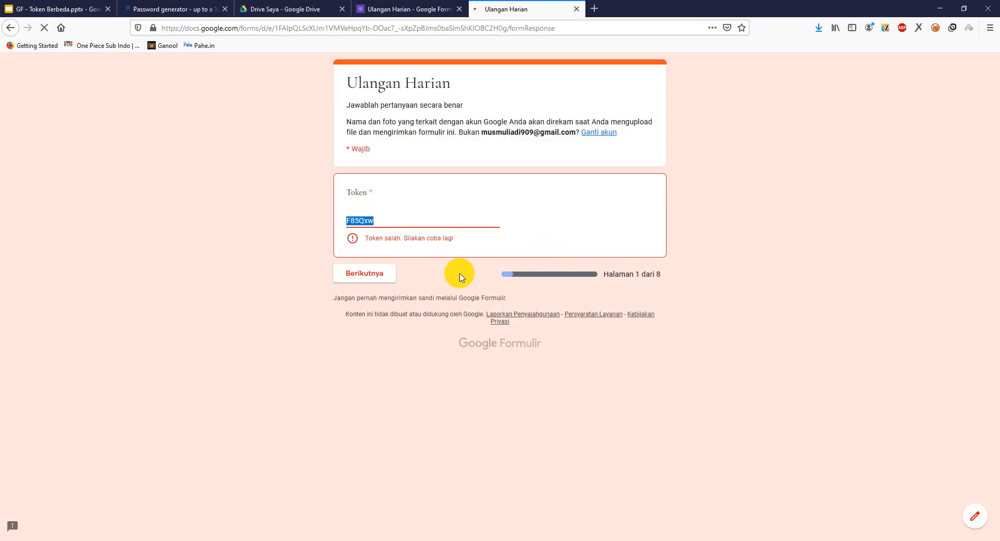
# - Copy the first student's token from cell C2 of Token.xlsx Sheet1
pyautogui.click(523, 540)
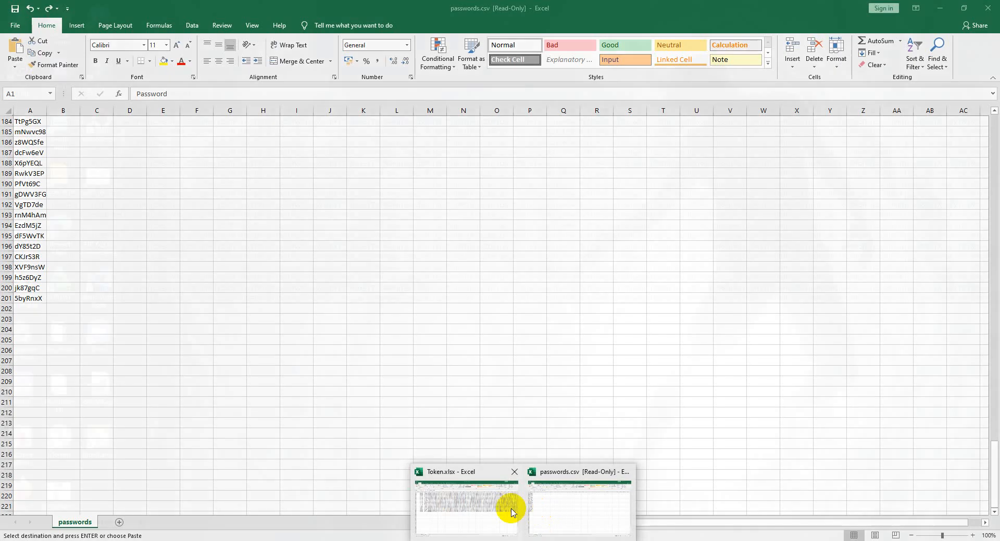
pyautogui.click(511, 513)
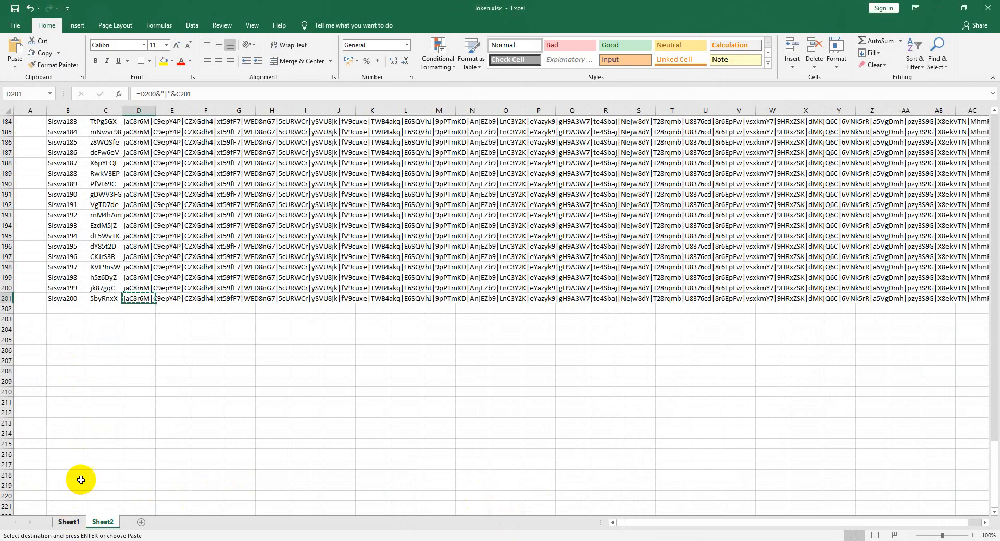
pyautogui.click(70, 522)
pyautogui.click(118, 136)
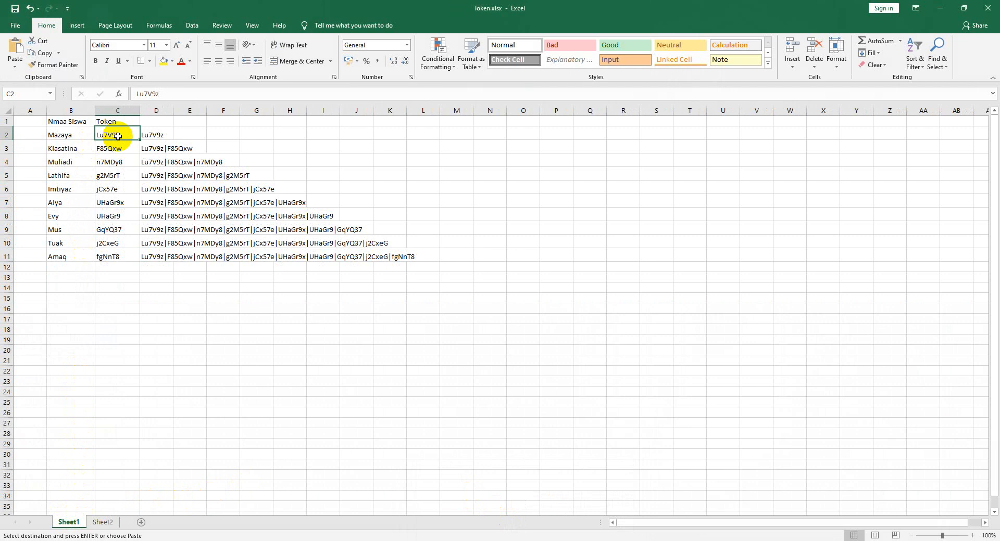
pyautogui.hotkey('ctrl', 'c')
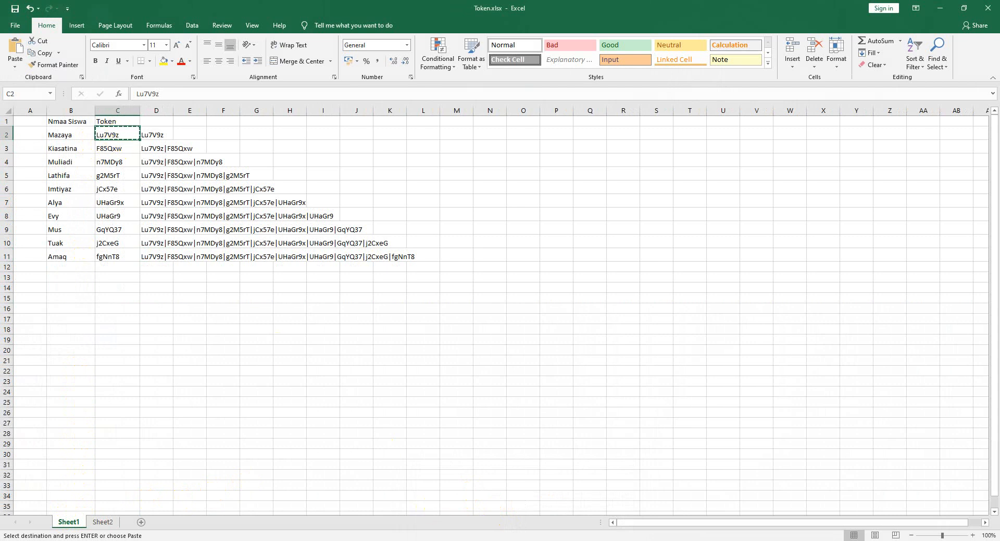
# - Paste the first student's token as the Token answer and try advancing; it gets rejected
pyautogui.click(477, 540)
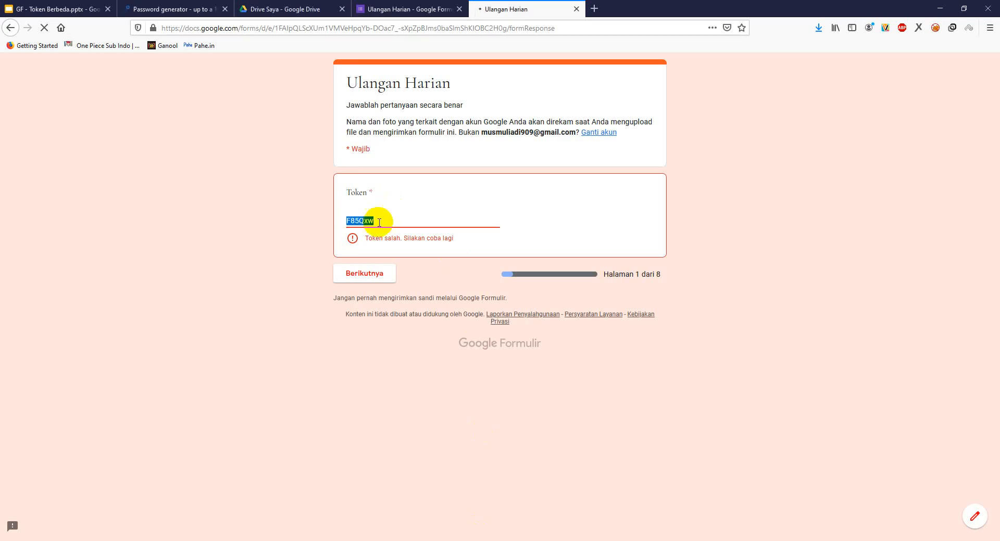
pyautogui.moveTo(377, 224); pyautogui.dragTo(338, 222)
pyautogui.hotkey('ctrl', 'v')
pyautogui.click(367, 277)
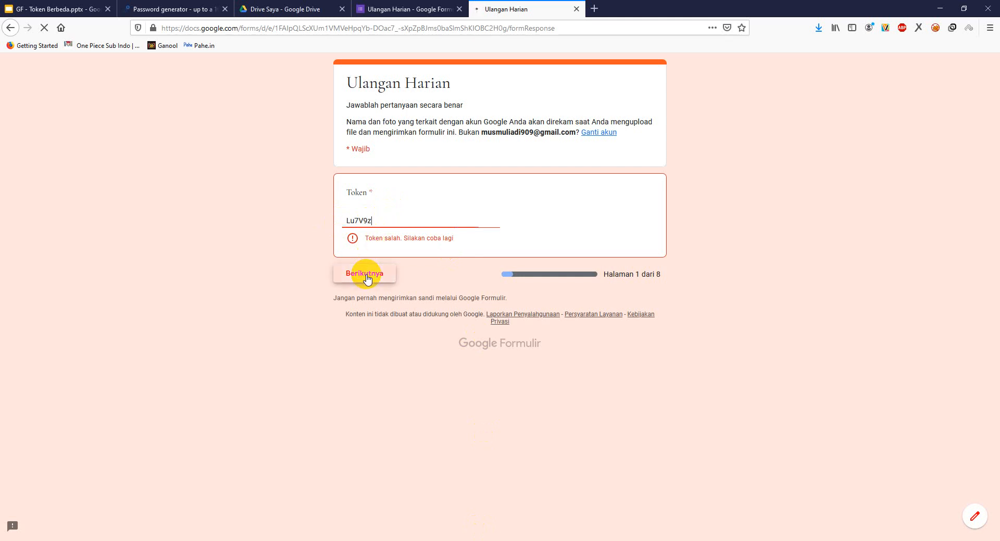
pyautogui.click(368, 269)
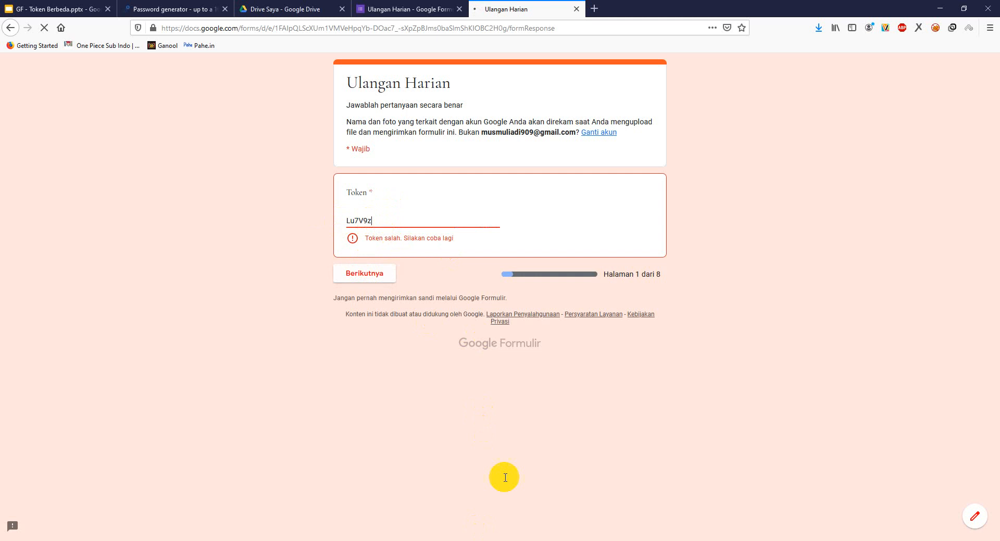
pyautogui.moveTo(500, 539)
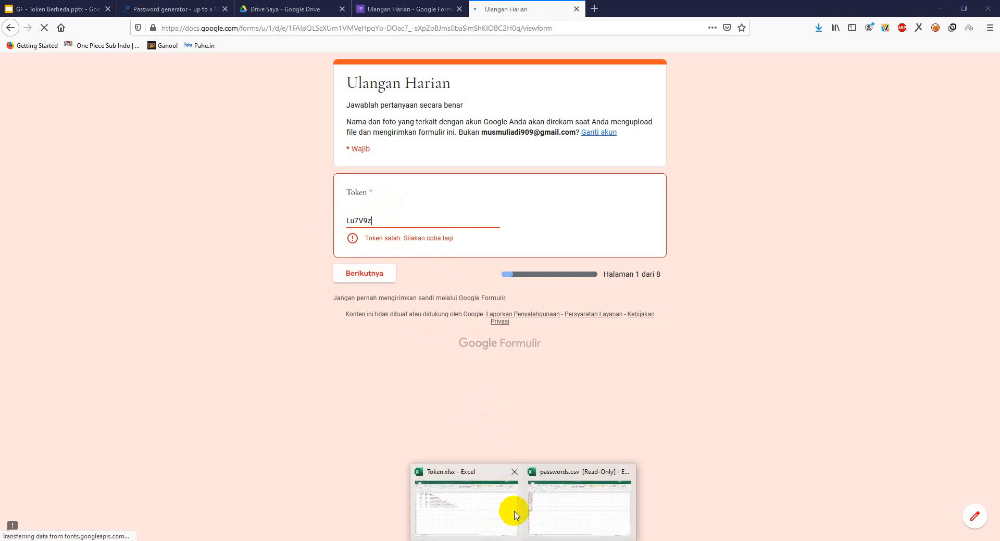
pyautogui.click(514, 515)
# - Copy Siswa189's token from cell C190 of Sheet2 and return to the form preview
pyautogui.click(102, 522)
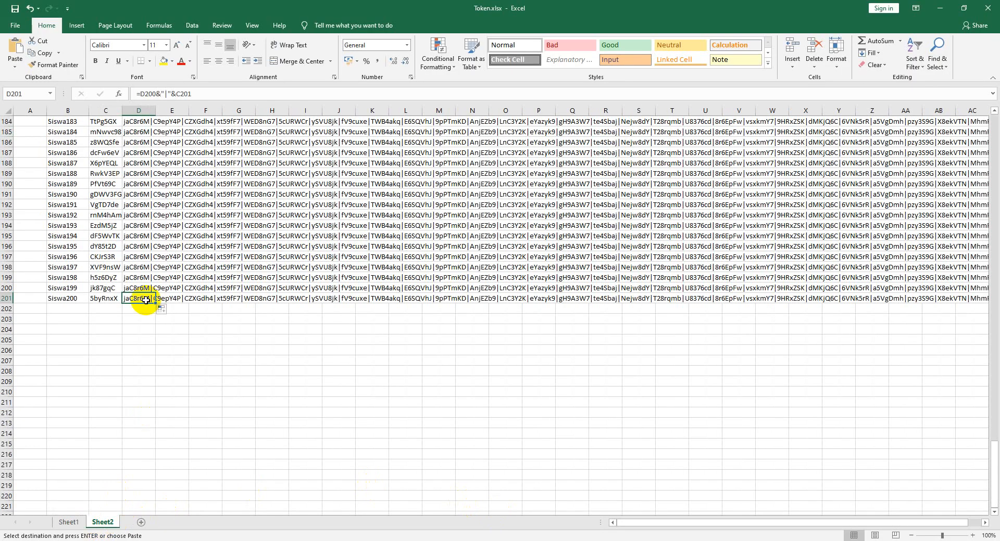
pyautogui.scroll(20, 135, 209)
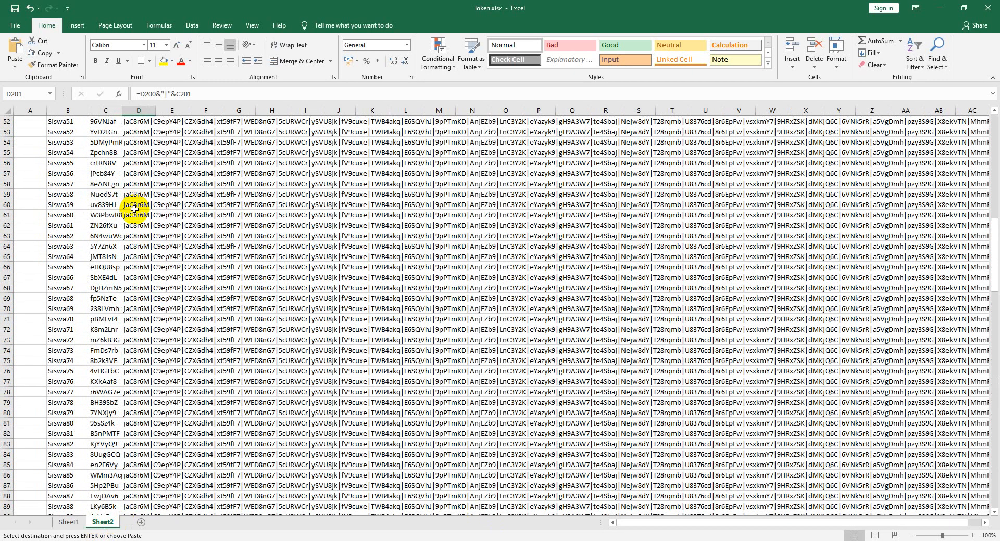
pyautogui.scroll(-20, 134, 209)
pyautogui.scroll(-13, 142, 322)
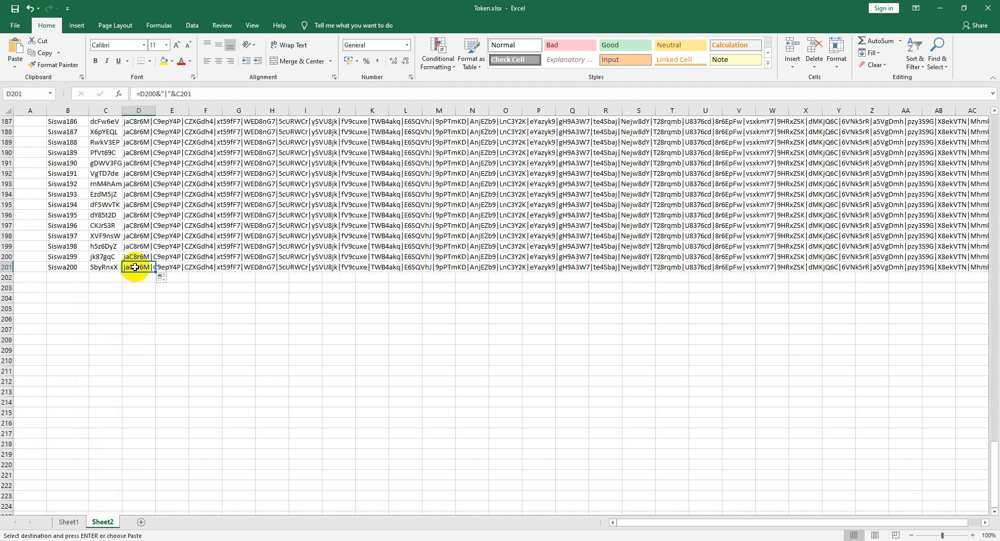
pyautogui.click(106, 152)
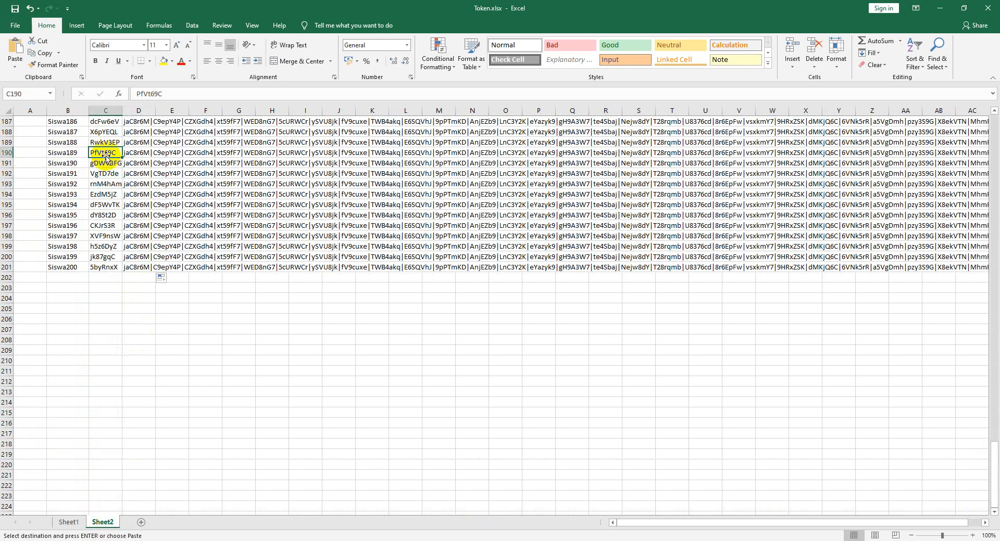
pyautogui.hotkey('ctrl', 'c')
pyautogui.hotkey('alt', 'Tab')
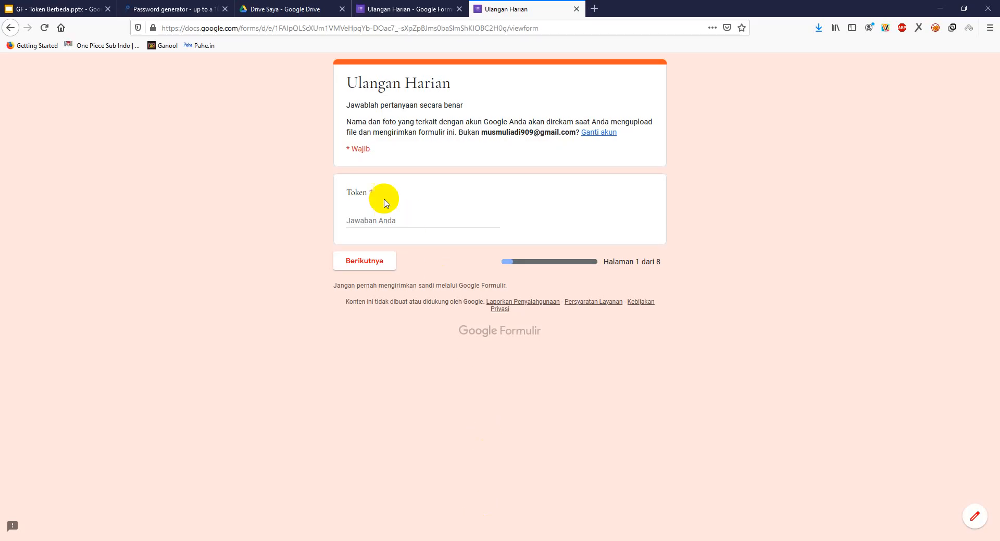
# - Paste Siswa189's token into the Token field and advance to the next page
pyautogui.click(388, 221)
pyautogui.hotkey('ctrl', 'v')
pyautogui.click(374, 262)
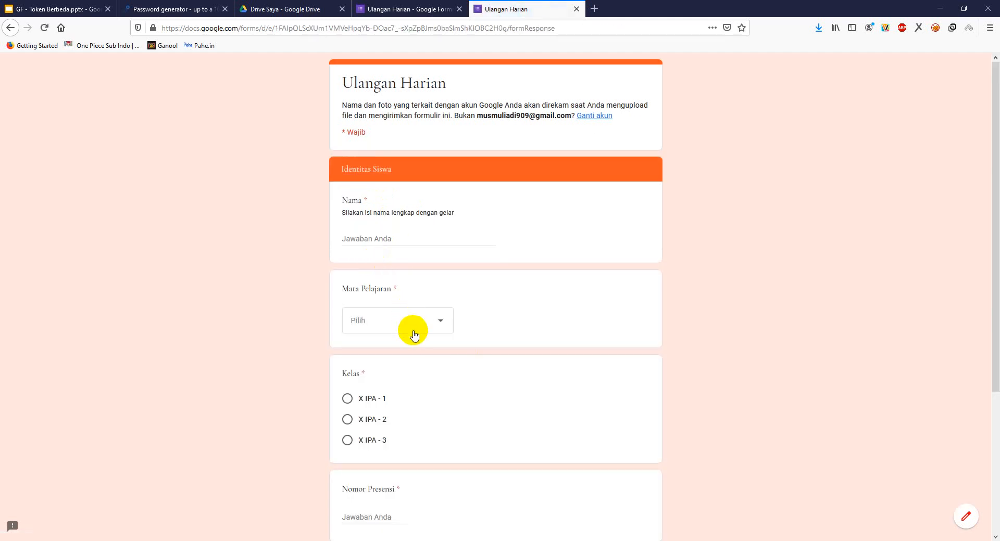
pyautogui.scroll(-4, 417, 349)
pyautogui.scroll(4, 425, 363)
pyautogui.scroll(-3, 425, 368)
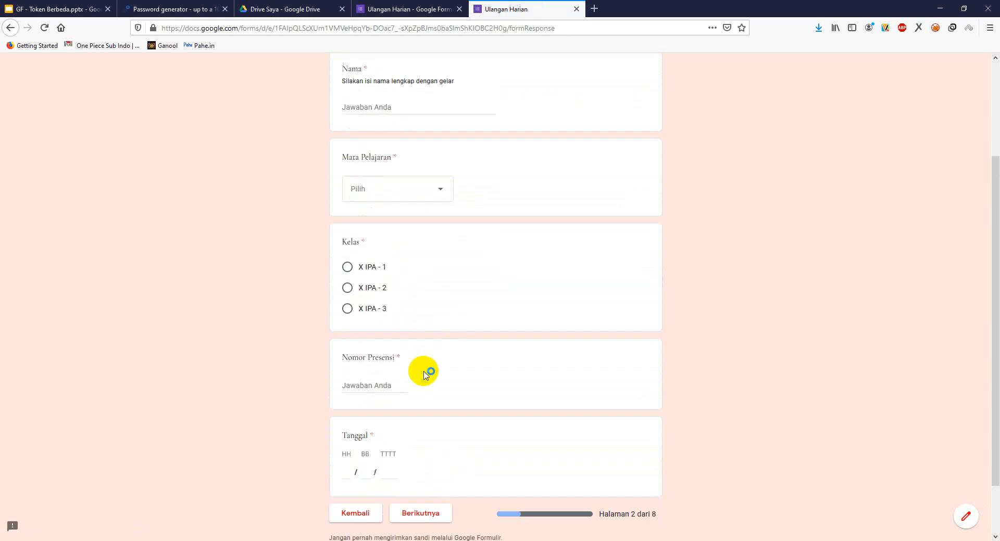
pyautogui.scroll(-2, 426, 374)
pyautogui.moveTo(529, 529)
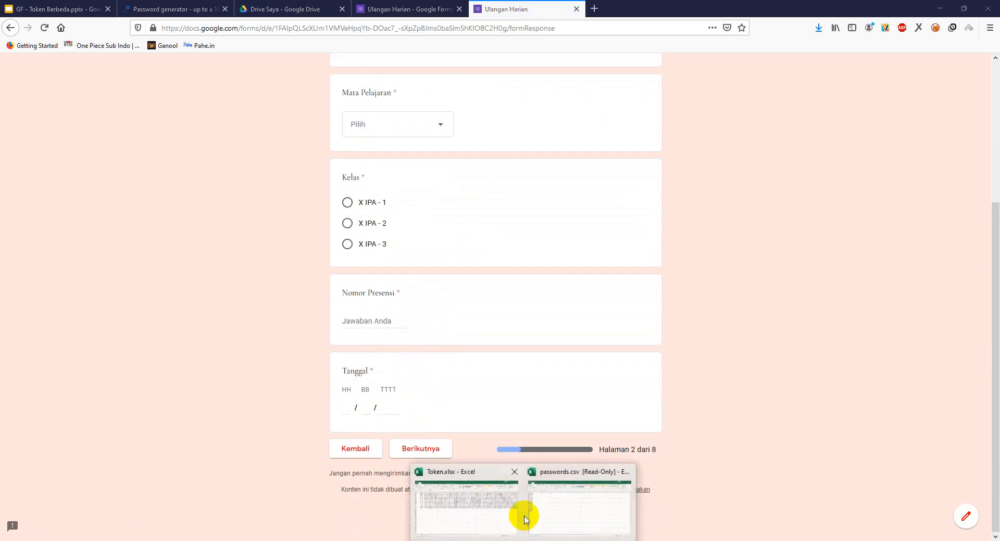
# - Copy Siswa160's token from C161, return to the Token page and advance again
pyautogui.click(497, 510)
pyautogui.scroll(11, 147, 284)
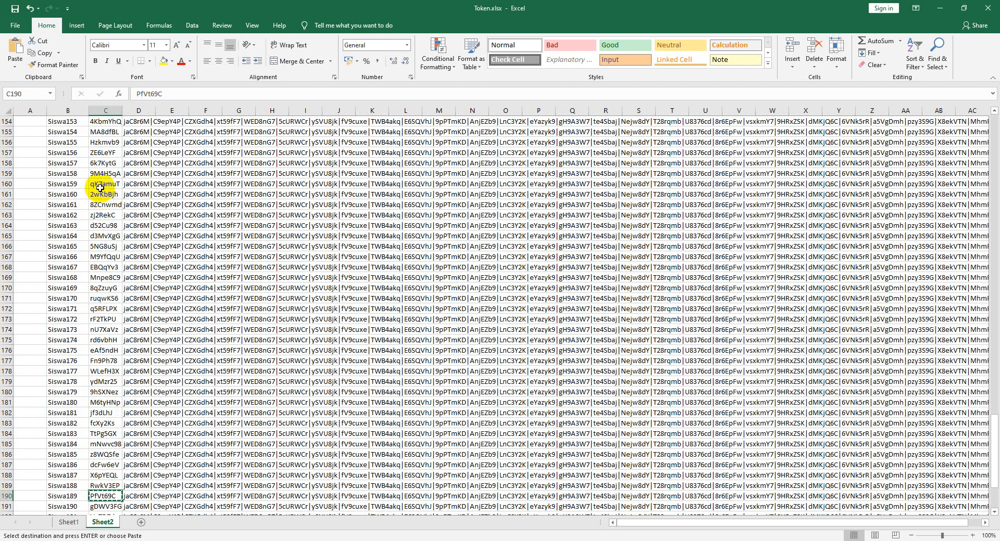
pyautogui.click(100, 194)
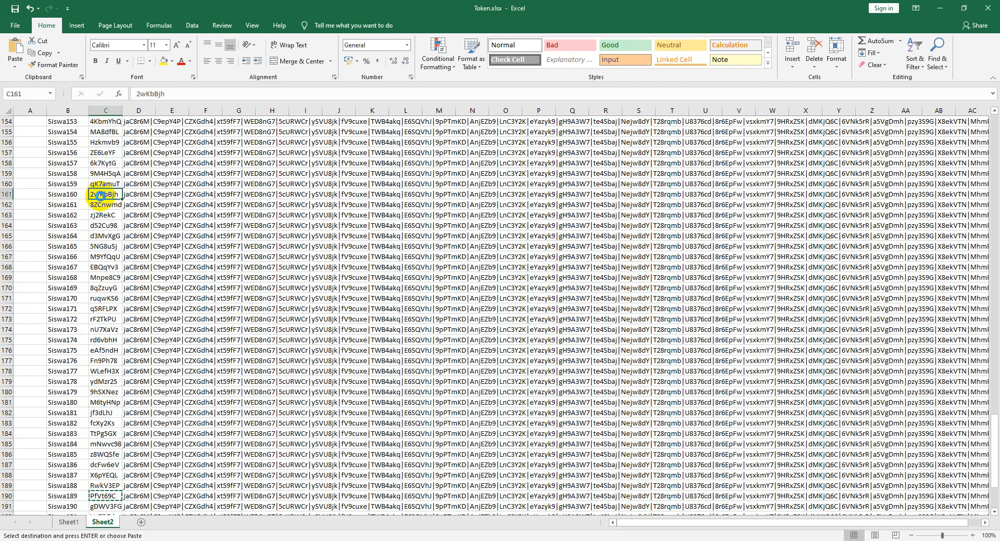
pyautogui.hotkey('ctrl', 'c')
pyautogui.hotkey('alt', 'Tab')
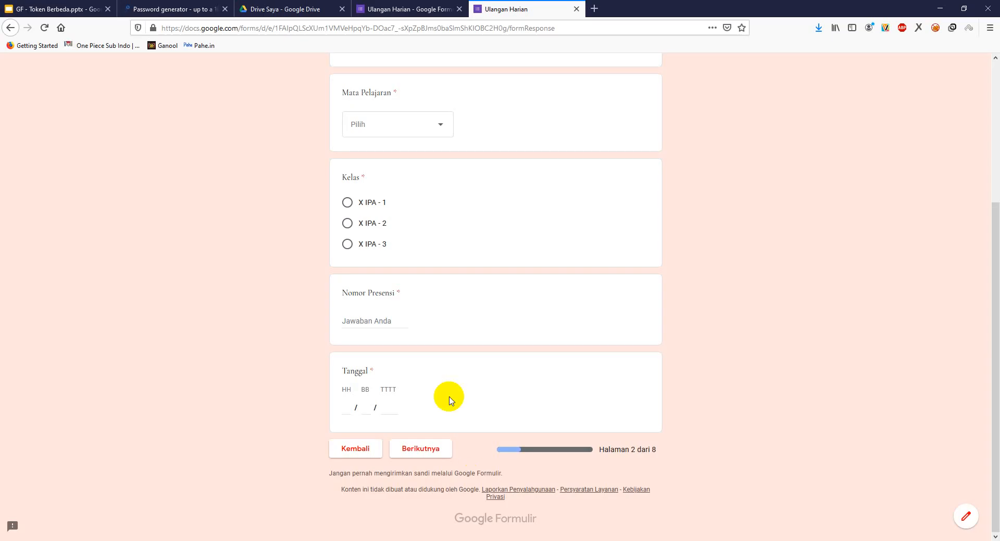
pyautogui.click(368, 448)
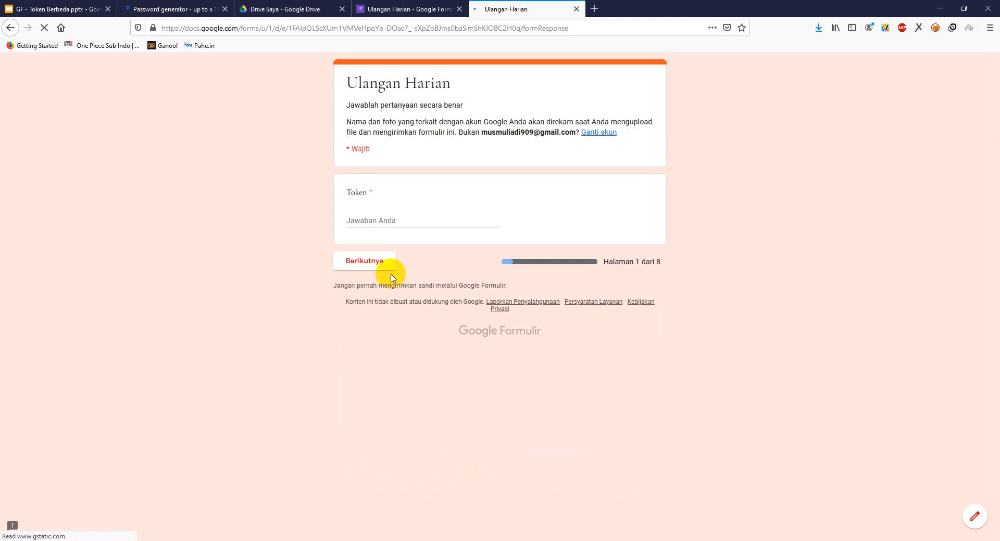
pyautogui.moveTo(384, 217); pyautogui.dragTo(324, 218)
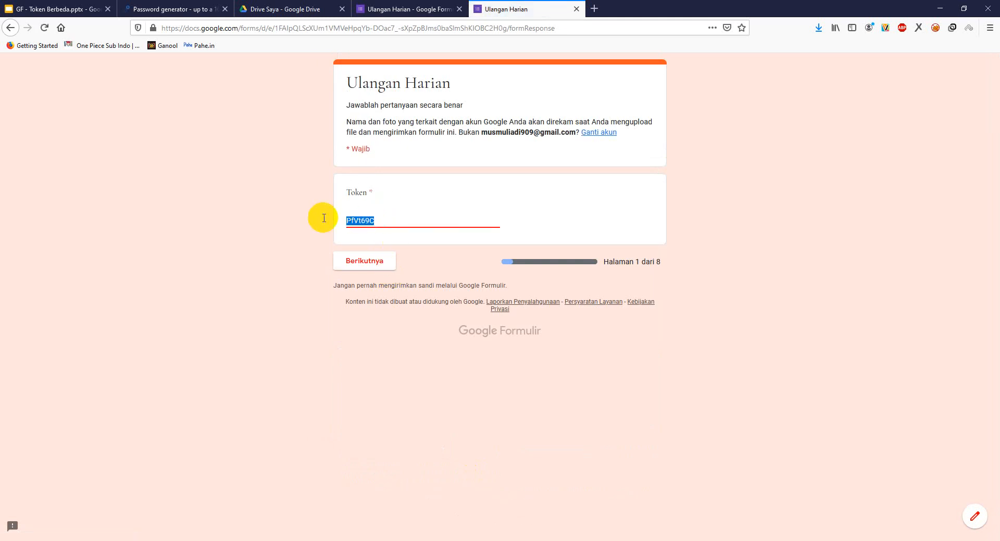
pyautogui.click(354, 262)
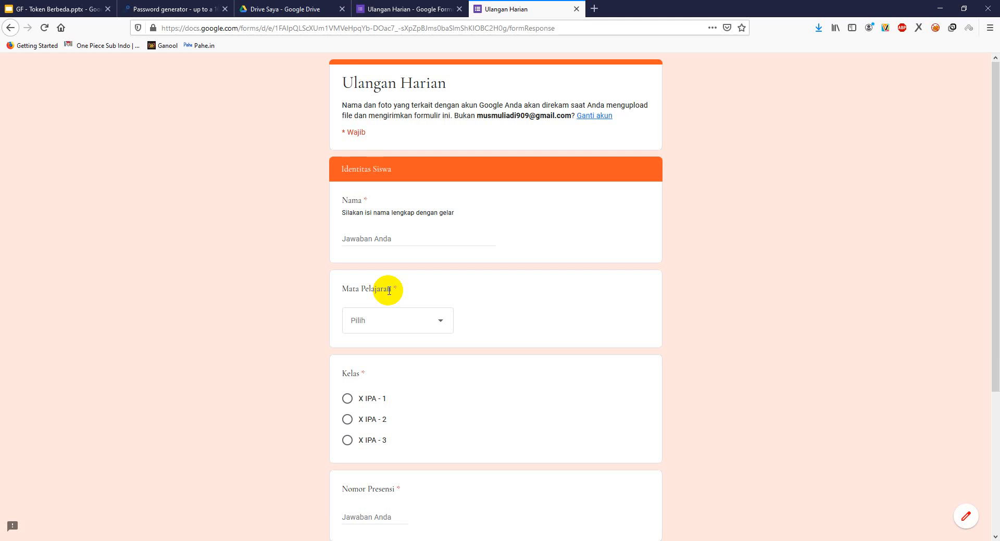
pyautogui.click(413, 10)
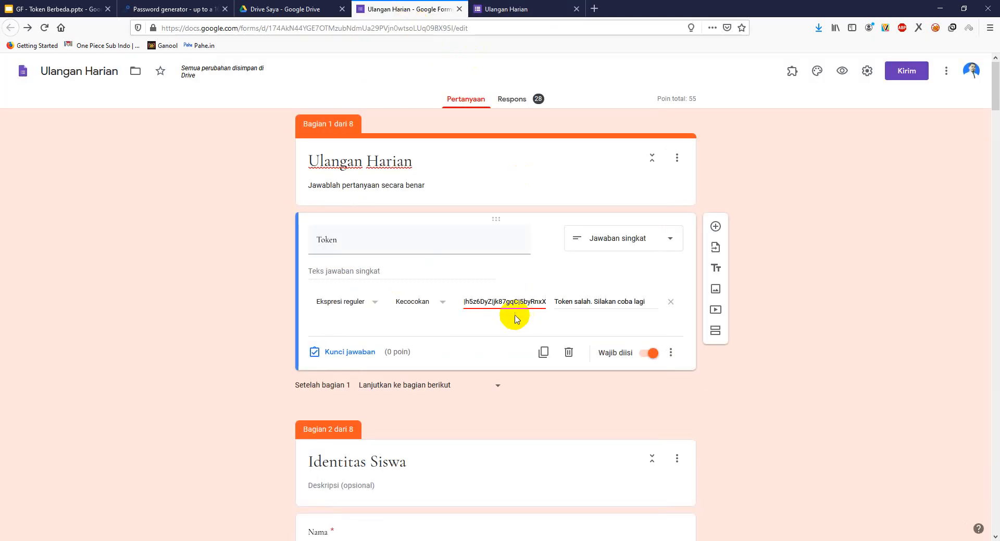
# - Add an 's' between 'Dy' and 'Z' in the third-from-last token of the Token regex pattern
pyautogui.click(488, 302)
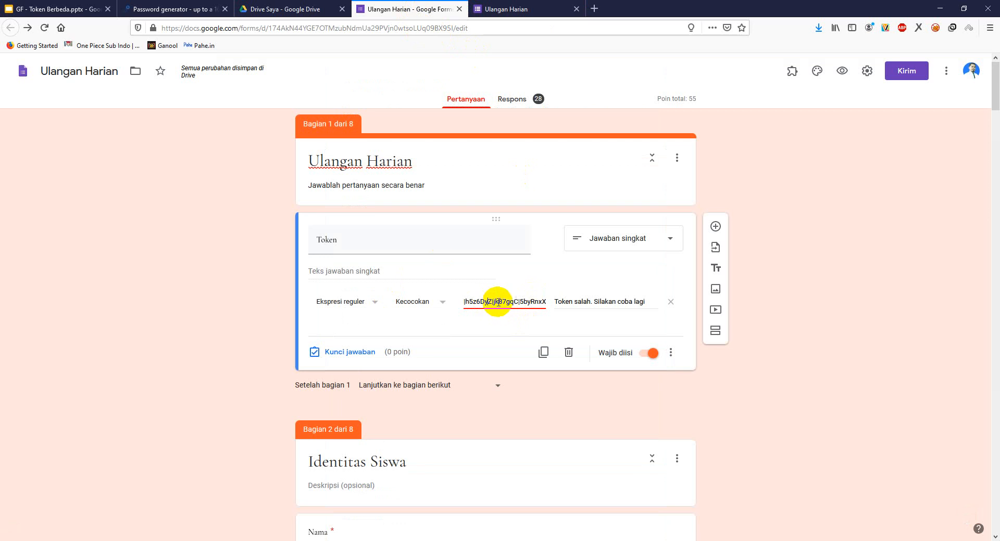
pyautogui.moveTo(498, 303); pyautogui.dragTo(508, 307)
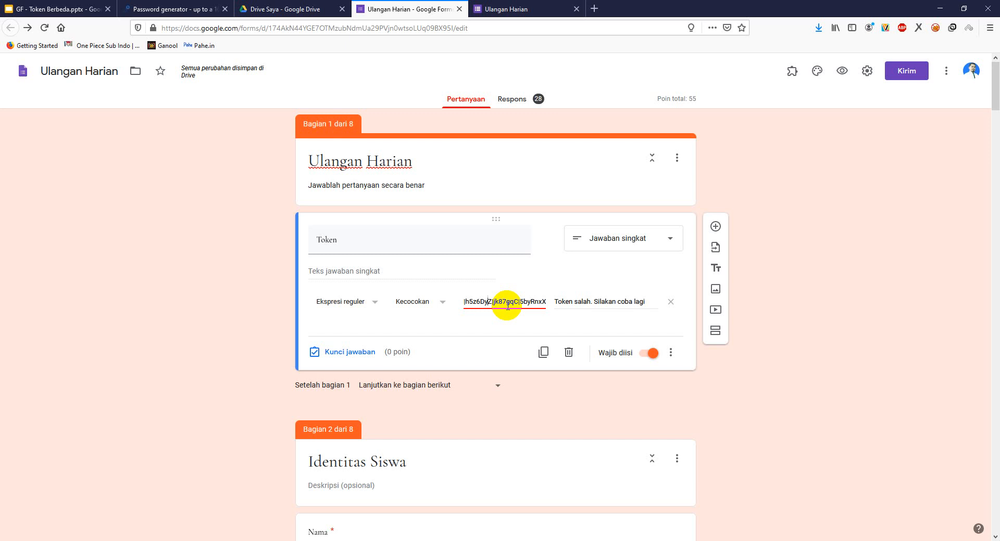
pyautogui.click(483, 311)
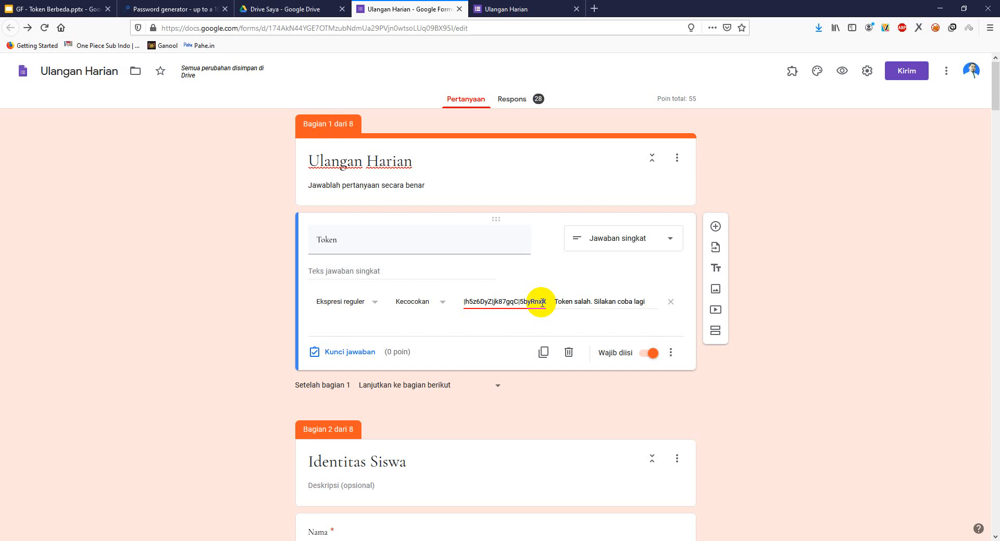
pyautogui.write('s')
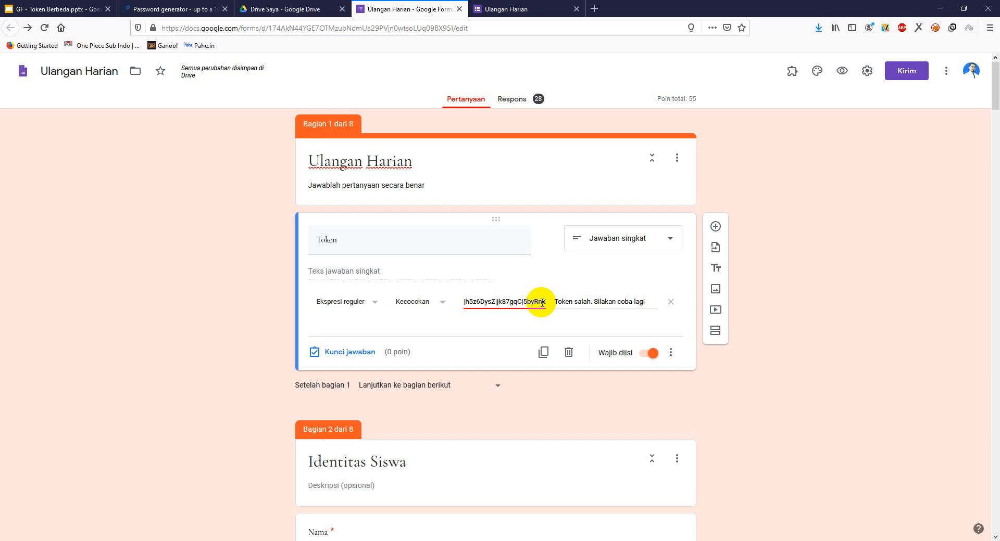